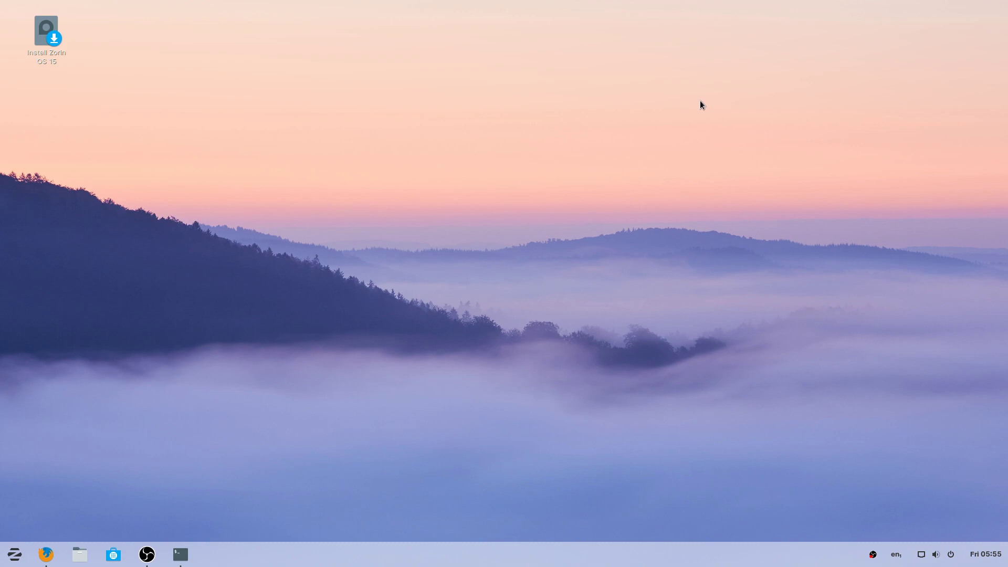
# Step: Open Terminal and view the second tab's glxinfo output for the Radeon RX 580 Series, Mesa 18.2.8
pyautogui.click(184, 558)
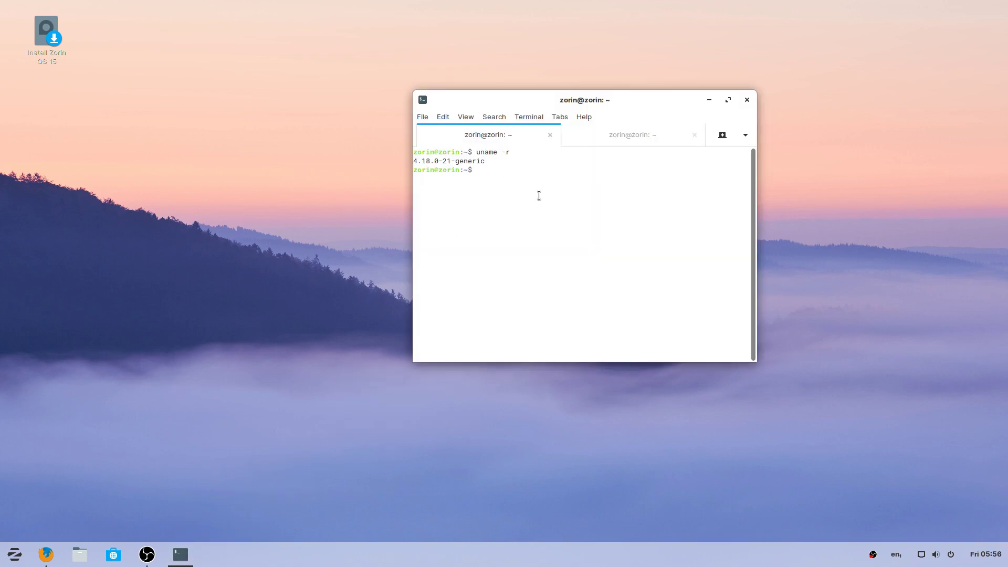
pyautogui.click(613, 139)
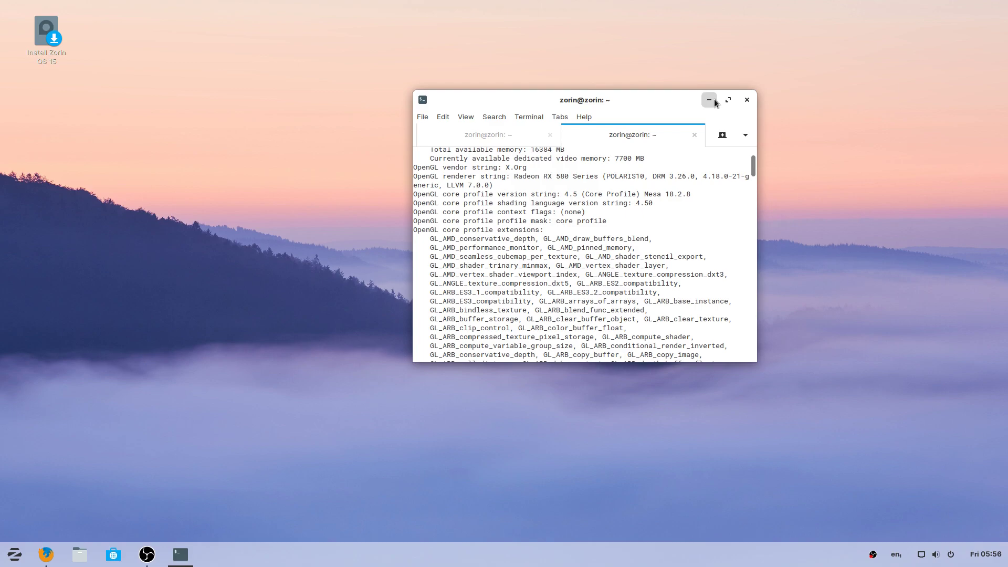
# Step: Close the Terminal window, leaving the bare desktop with its taskbar
pyautogui.click(746, 101)
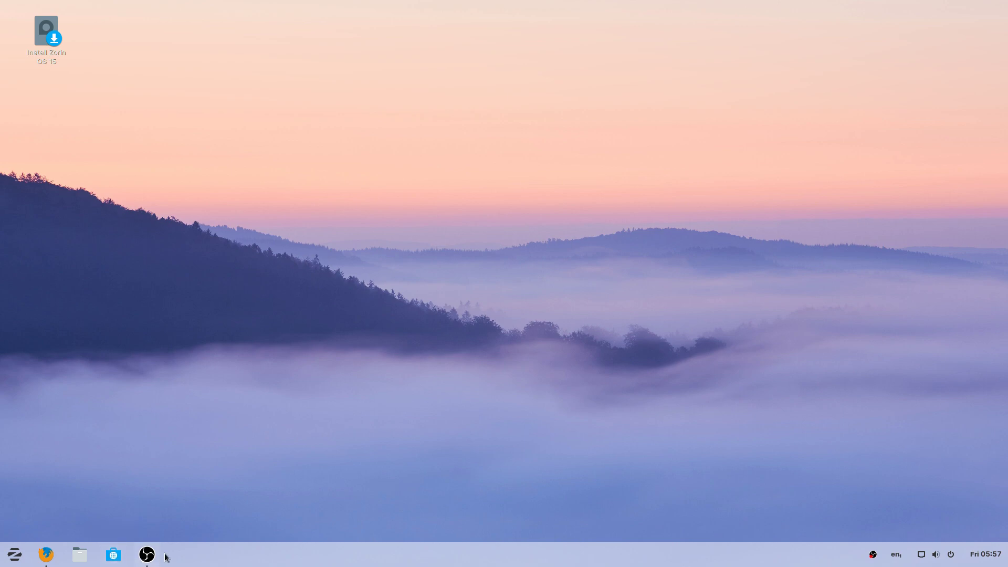
# Step: Open the application menu and browse the Accessories, Graphics and Office categories
pyautogui.moveTo(151, 561)
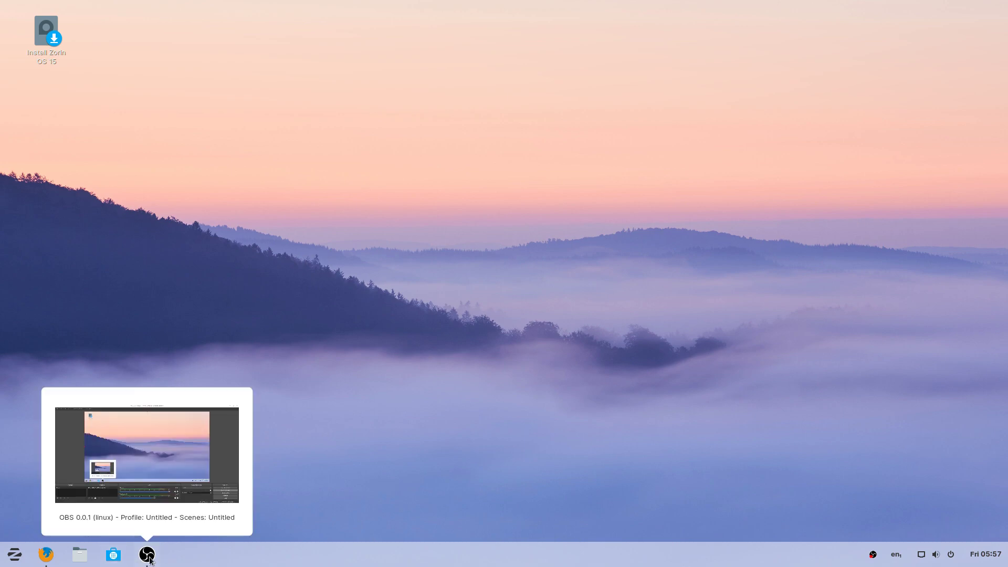
pyautogui.click(14, 554)
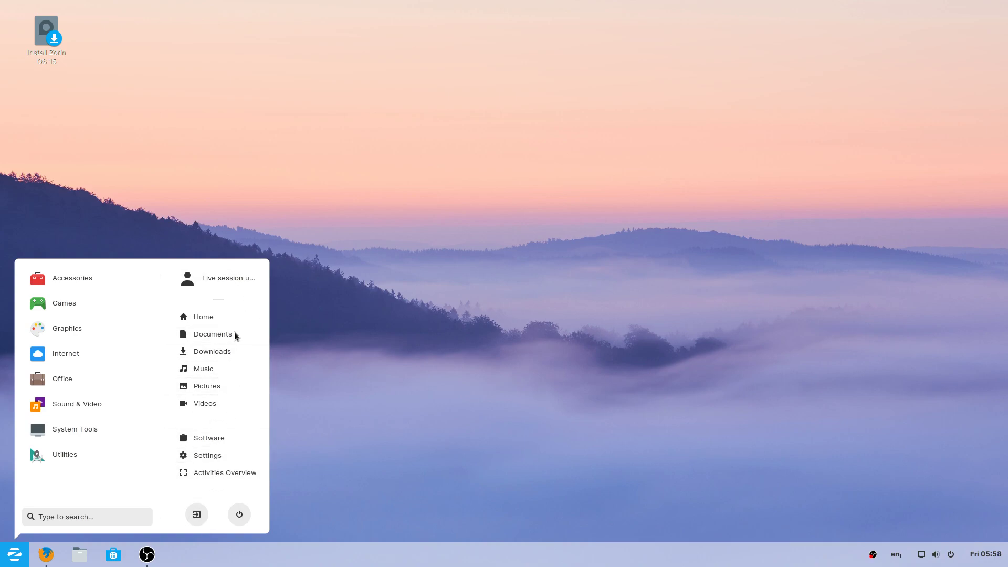
pyautogui.click(85, 284)
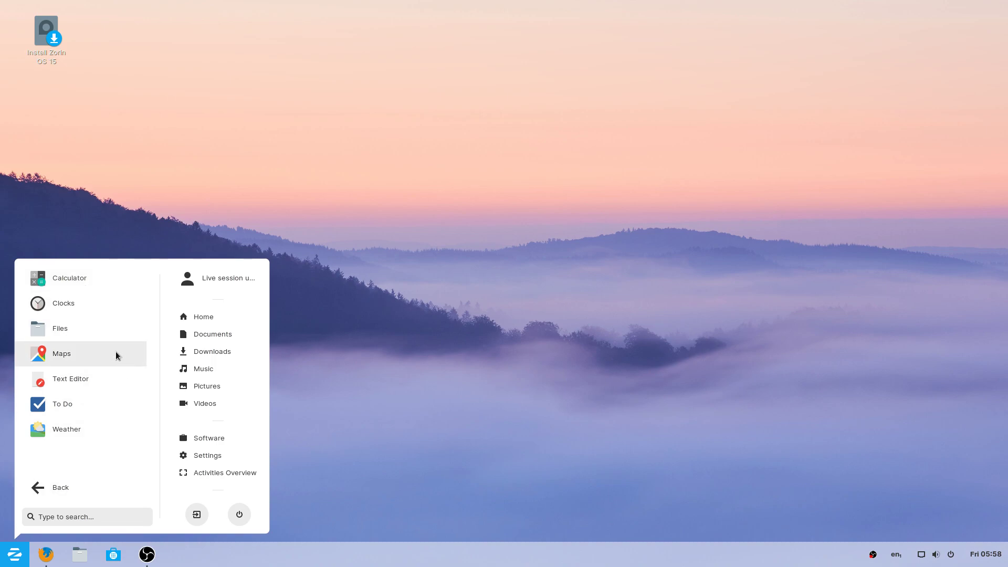
pyautogui.click(60, 488)
pyautogui.click(89, 331)
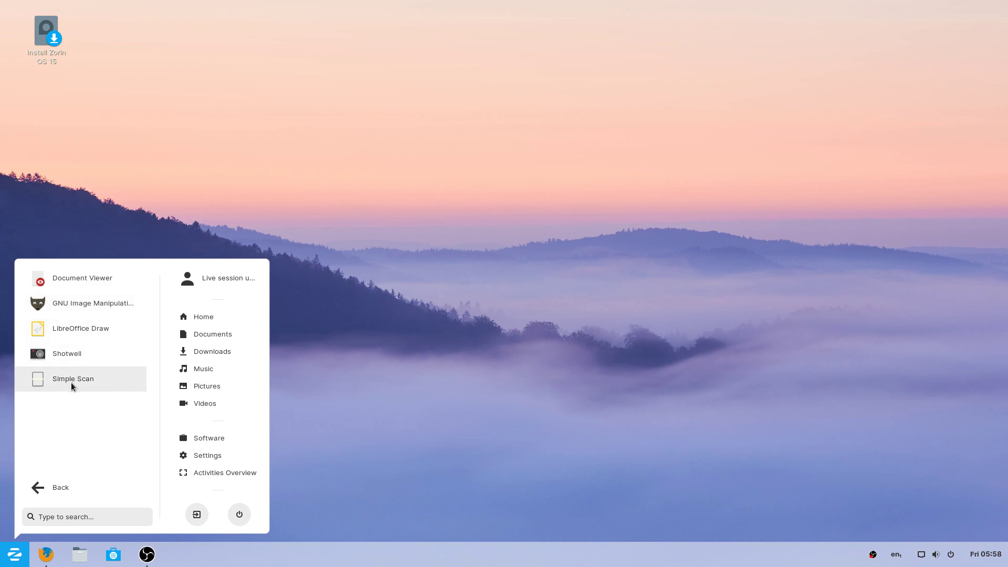
pyautogui.click(59, 496)
pyautogui.click(90, 379)
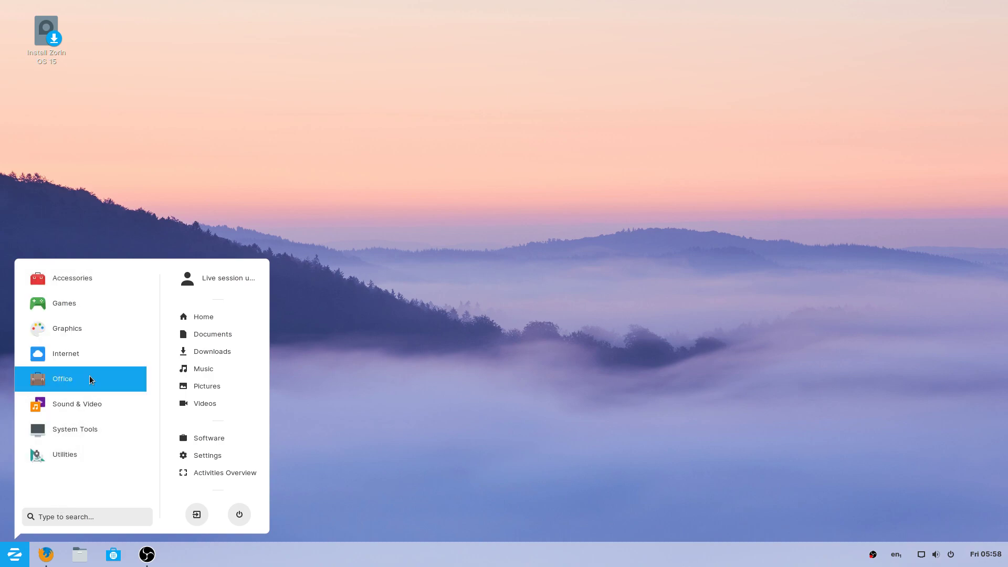
pyautogui.scroll(-1, 77, 391)
pyautogui.scroll(1, 79, 400)
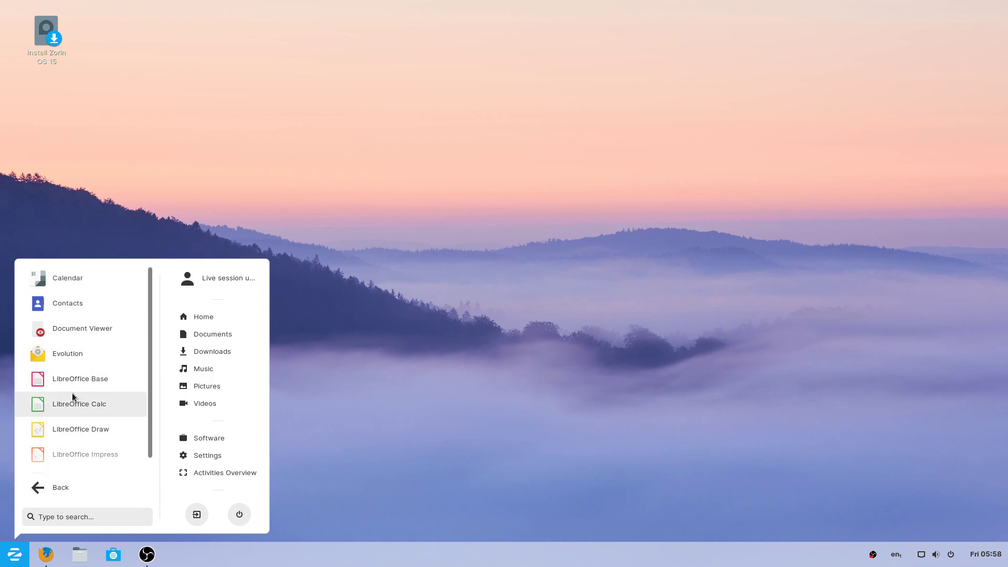
# Step: Browse Sound & Video, then System Tools to reveal Zorin Appearance and Zorin Connect
pyautogui.click(68, 489)
pyautogui.click(77, 404)
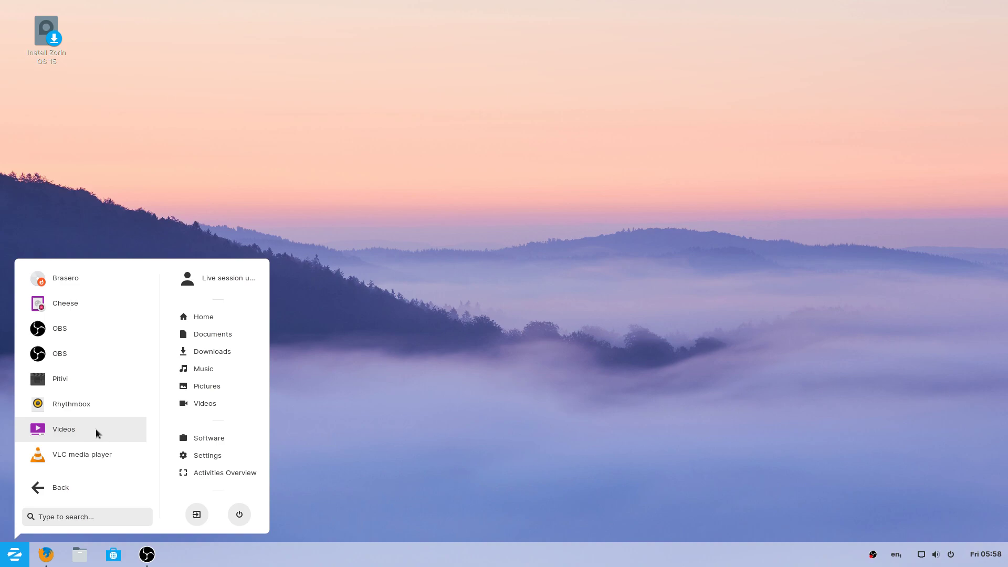
pyautogui.click(59, 487)
pyautogui.click(94, 429)
pyautogui.scroll(-3, 101, 411)
pyautogui.scroll(2, 104, 414)
pyautogui.scroll(-2, 104, 413)
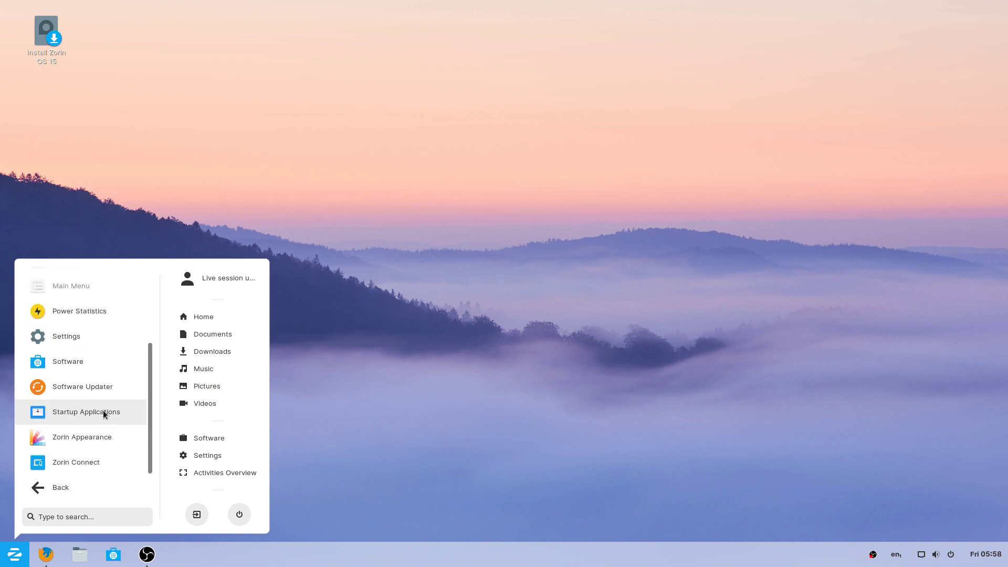
# Step: Launch Zorin Appearance and review its Panel, Fonts and Theme tabs
pyautogui.click(90, 436)
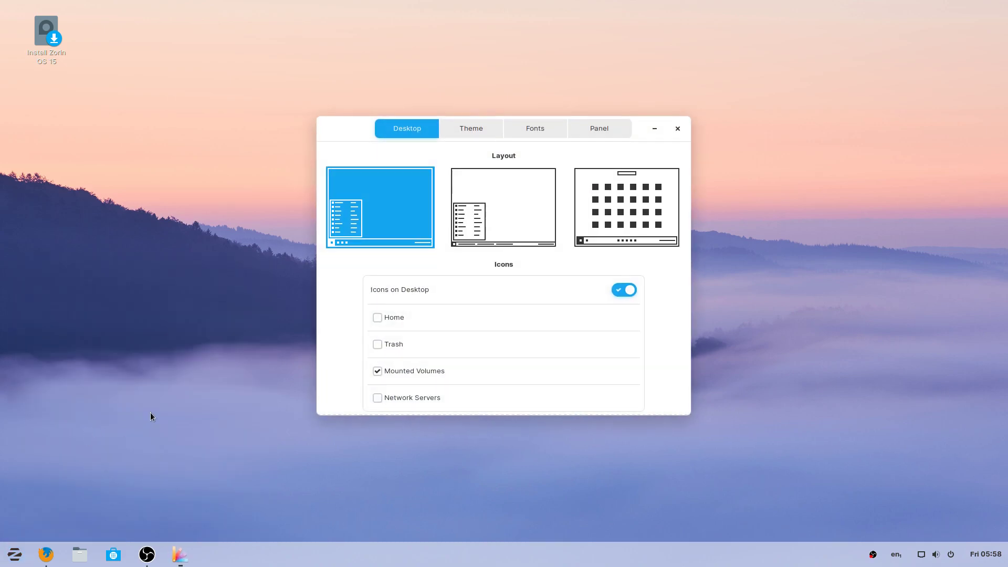
pyautogui.moveTo(354, 134); pyautogui.dragTo(356, 149)
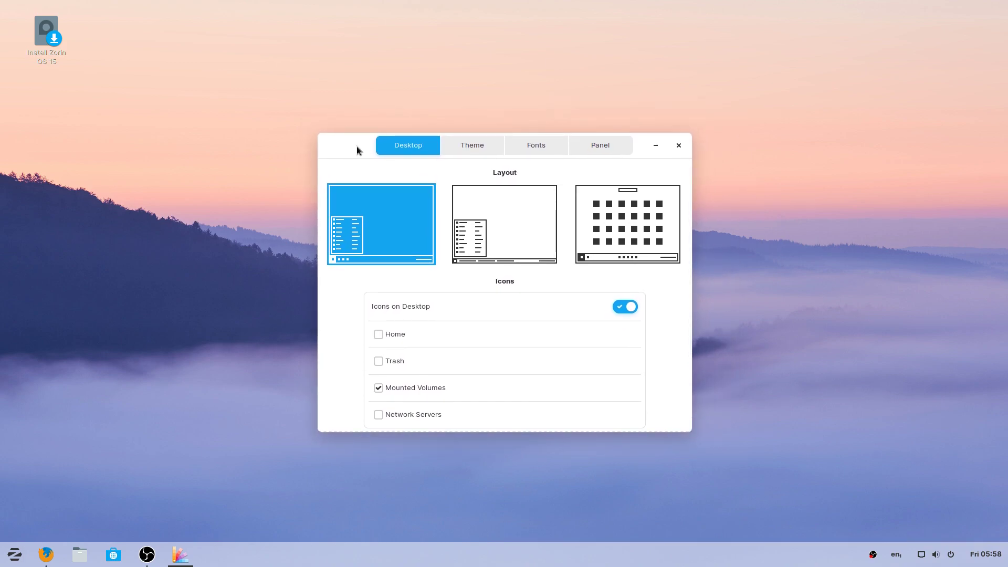
pyautogui.click(588, 142)
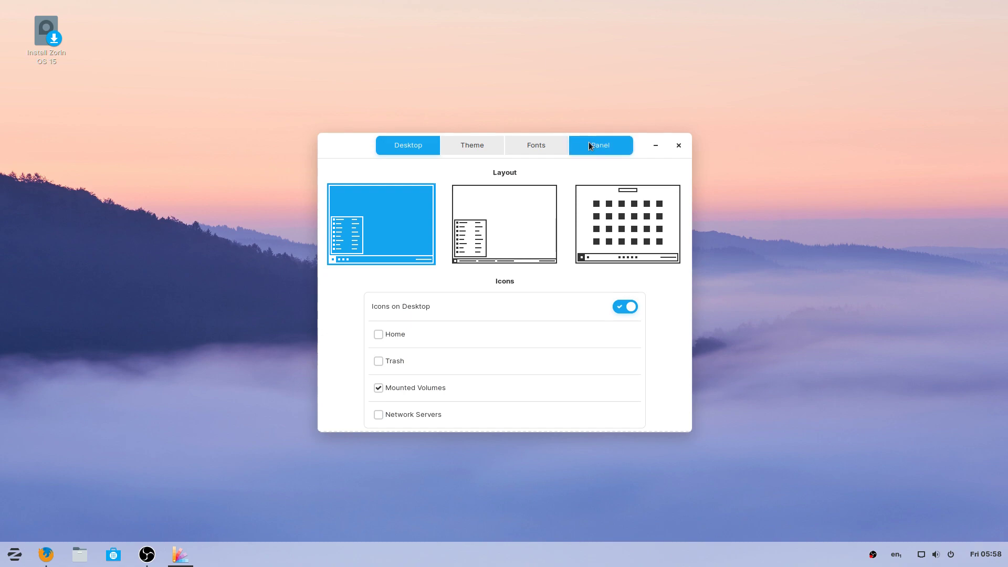
pyautogui.click(526, 145)
pyautogui.click(465, 147)
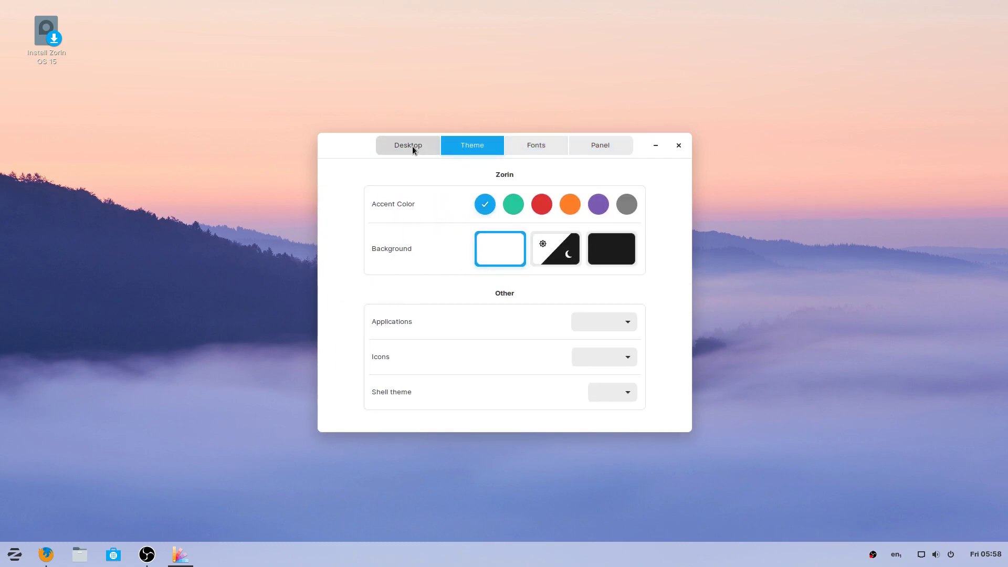
# Step: Open Files on the Home folder and arrange it beside the Zorin Appearance window
pyautogui.click(78, 555)
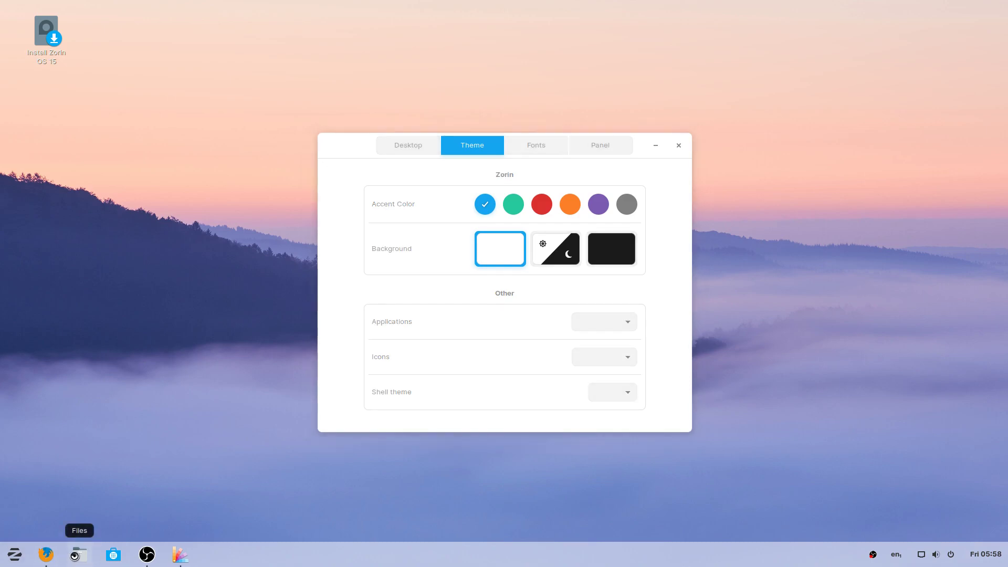
pyautogui.moveTo(616, 80); pyautogui.dragTo(634, 171)
pyautogui.moveTo(361, 153); pyautogui.dragTo(43, 83)
pyautogui.moveTo(590, 171); pyautogui.dragTo(621, 92)
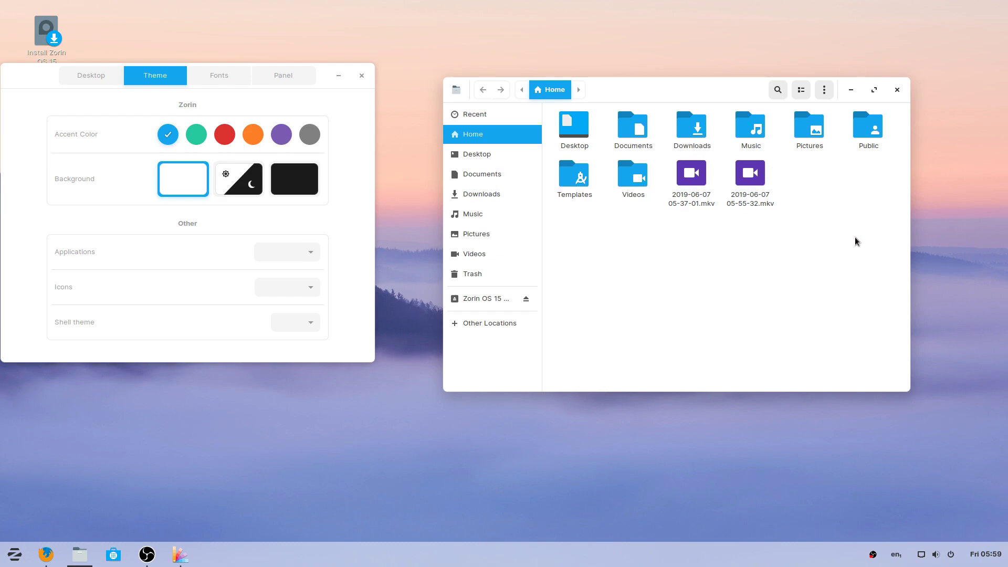
pyautogui.moveTo(701, 84)
pyautogui.mouseDown()
pyautogui.moveTo(665, 77)
pyautogui.moveTo(696, 73)
pyautogui.mouseUp()
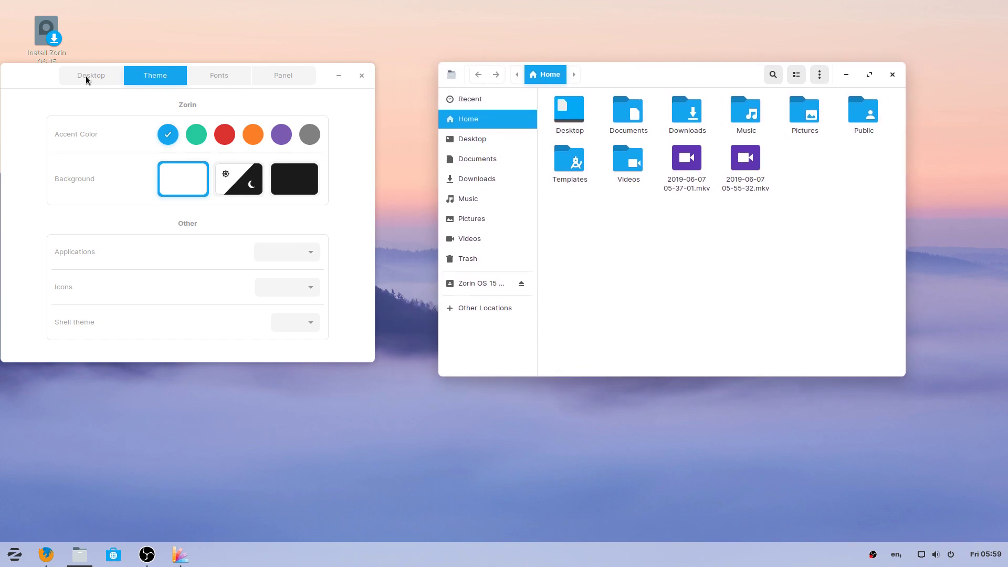
pyautogui.moveTo(16, 78); pyautogui.dragTo(46, 72)
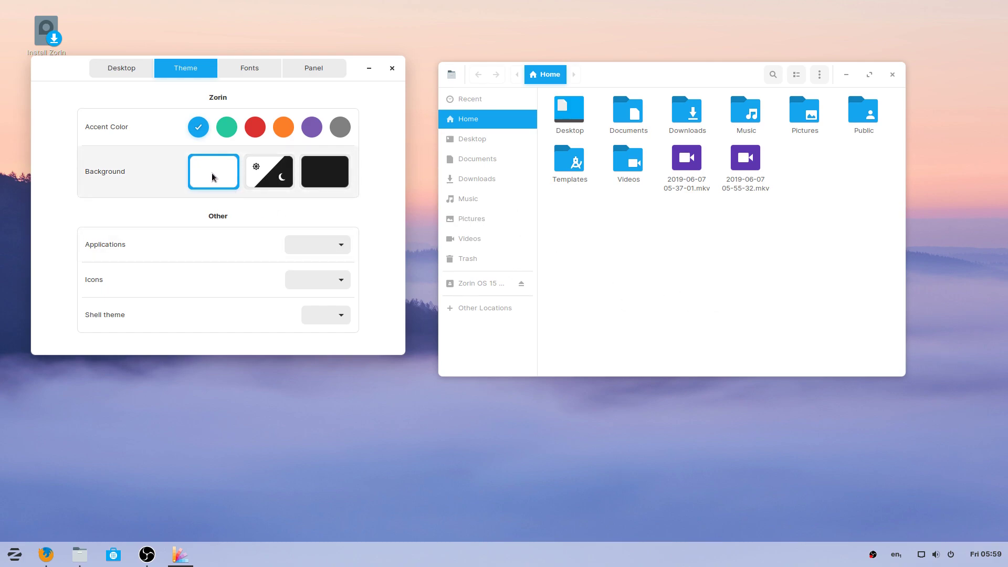
# Step: Set the Background style to fully dark, dismissing the location prompt, and place Files beside the settings
pyautogui.click(272, 173)
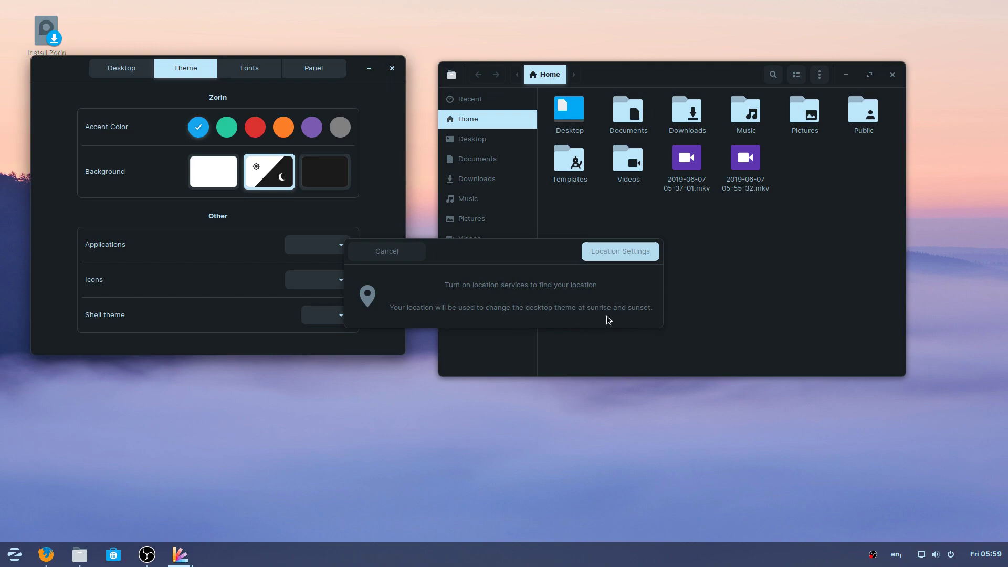
pyautogui.click(386, 255)
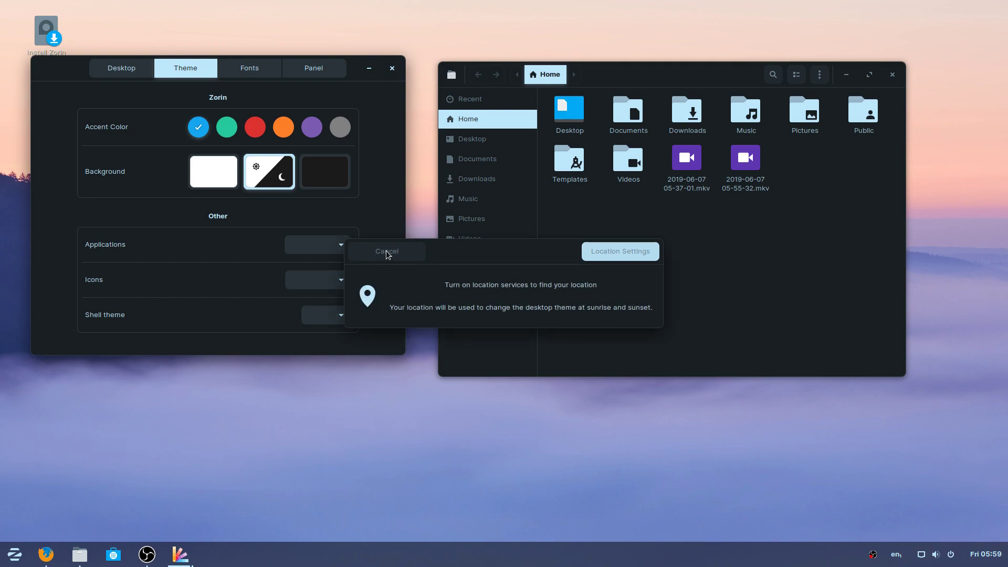
pyautogui.click(327, 178)
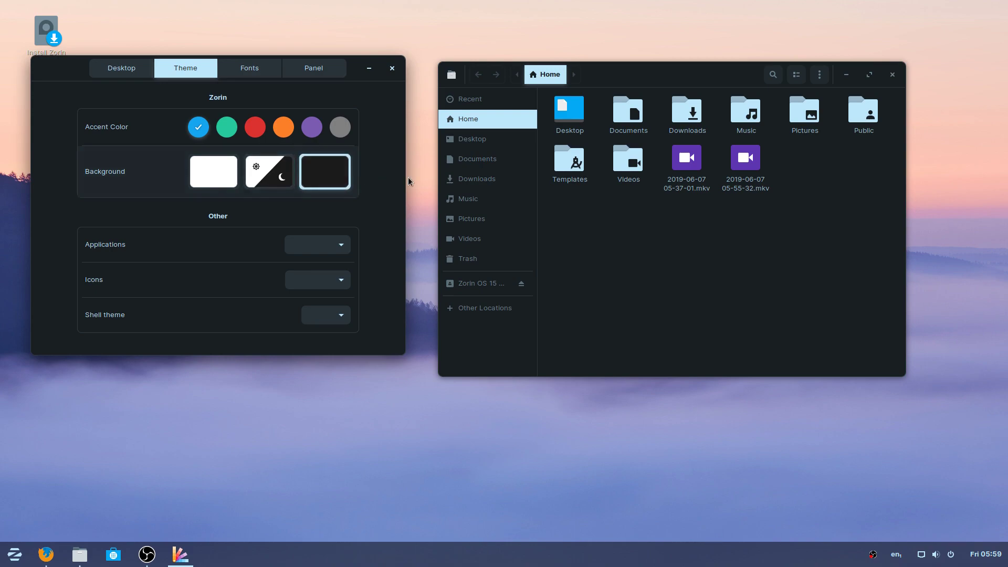
pyautogui.moveTo(719, 75); pyautogui.dragTo(693, 93)
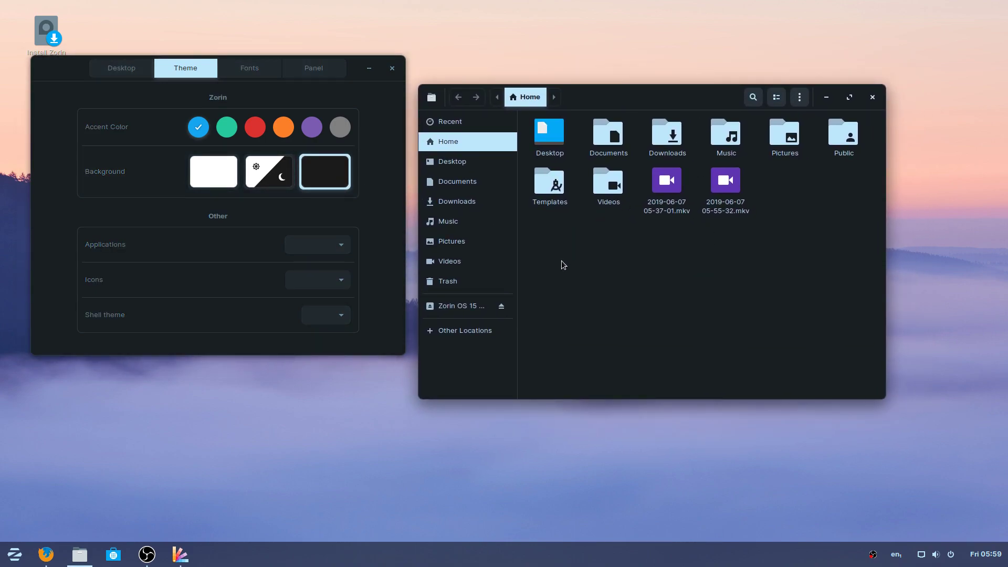
pyautogui.click(14, 554)
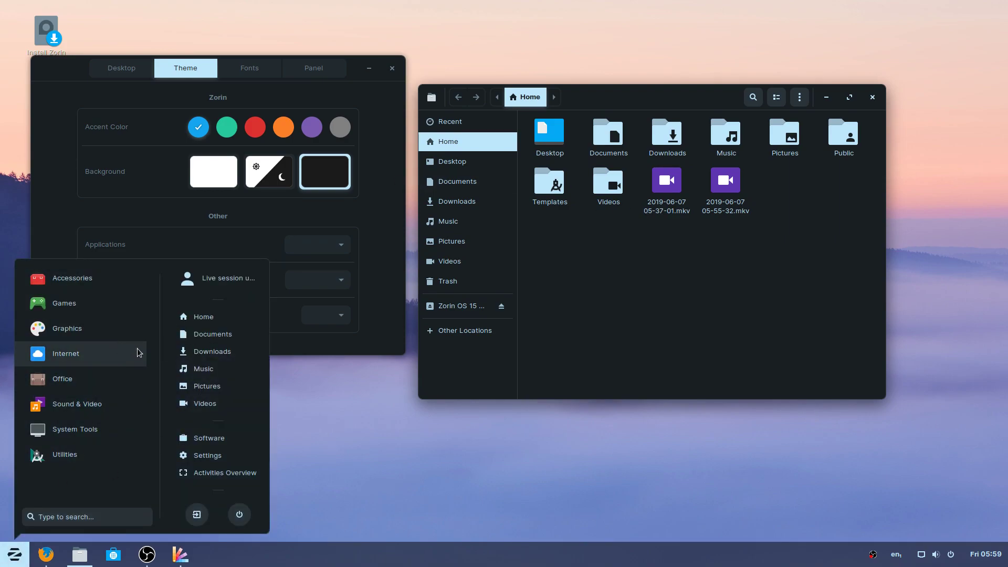
# Step: Try the green, red, orange and grey accent colours, then restore blue
pyautogui.click(135, 378)
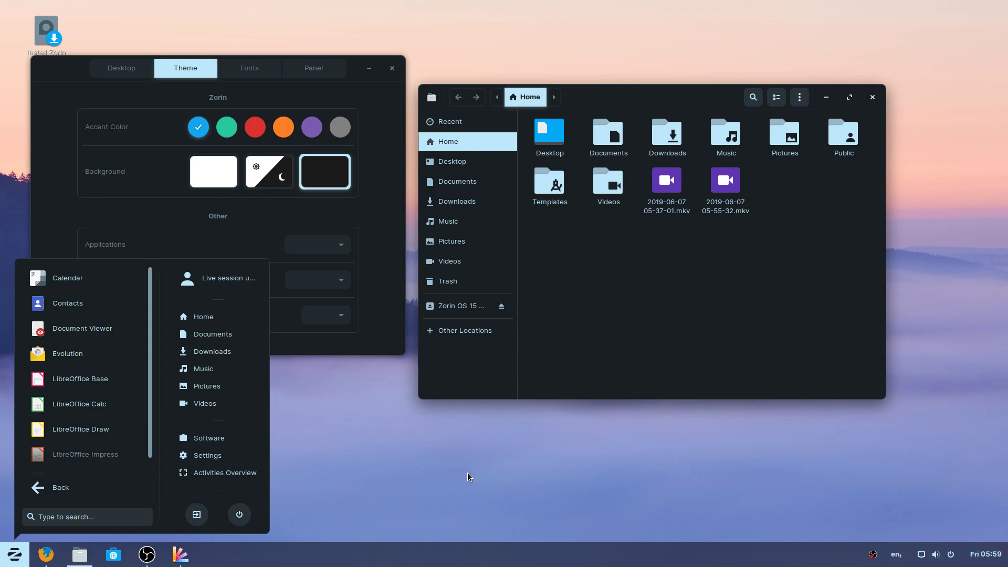
pyautogui.click(126, 99)
pyautogui.click(227, 129)
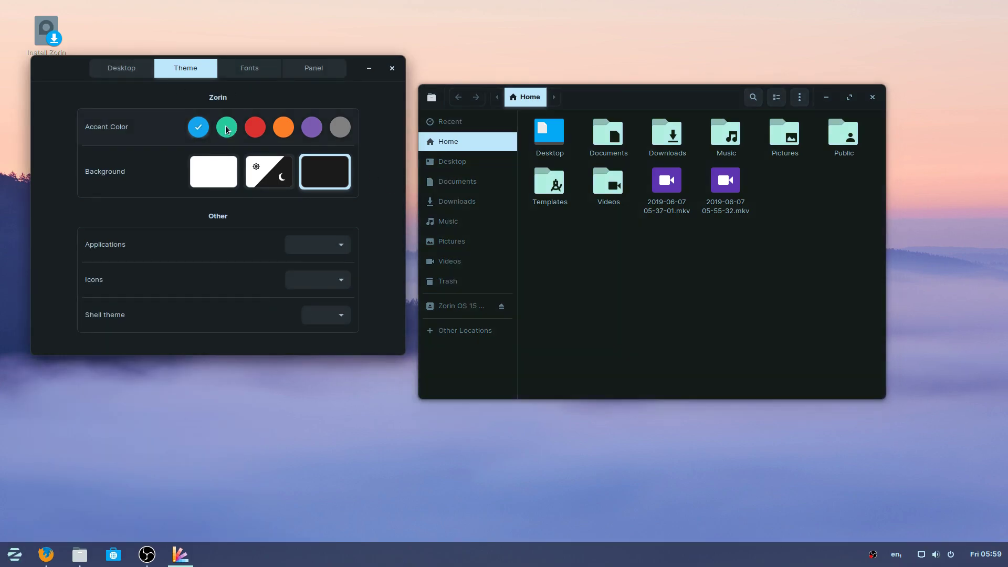
pyautogui.click(255, 128)
pyautogui.click(284, 128)
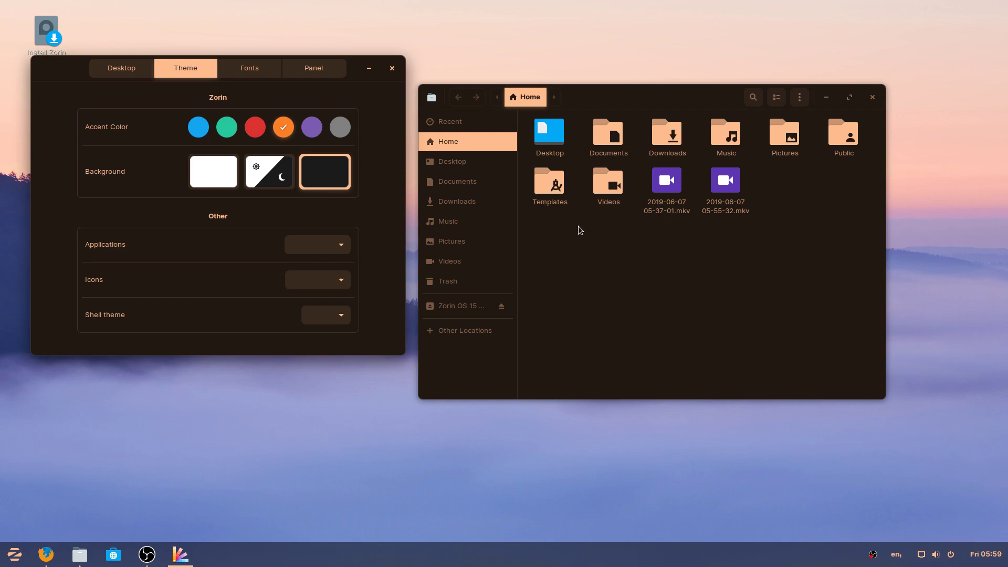
pyautogui.click(340, 127)
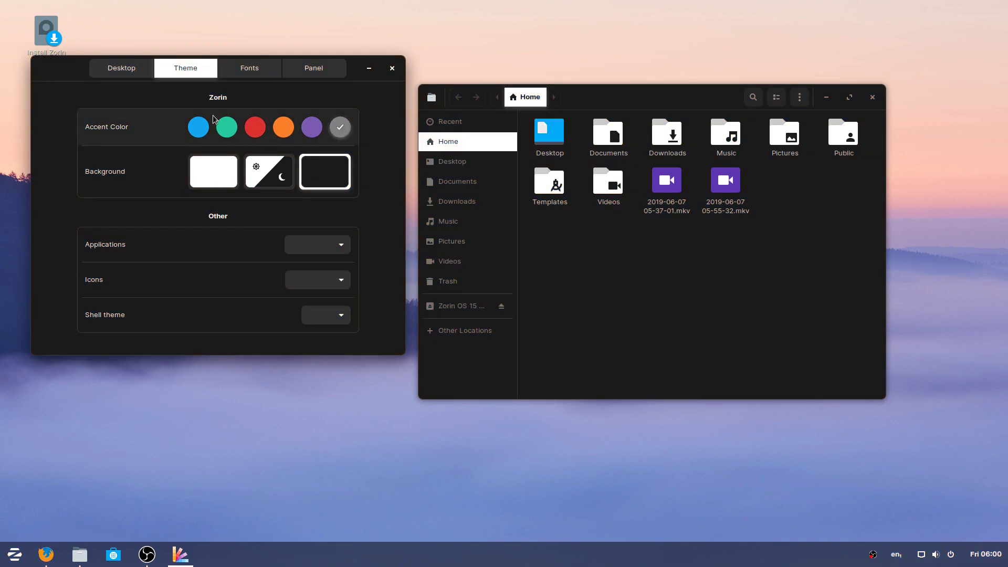
pyautogui.click(198, 127)
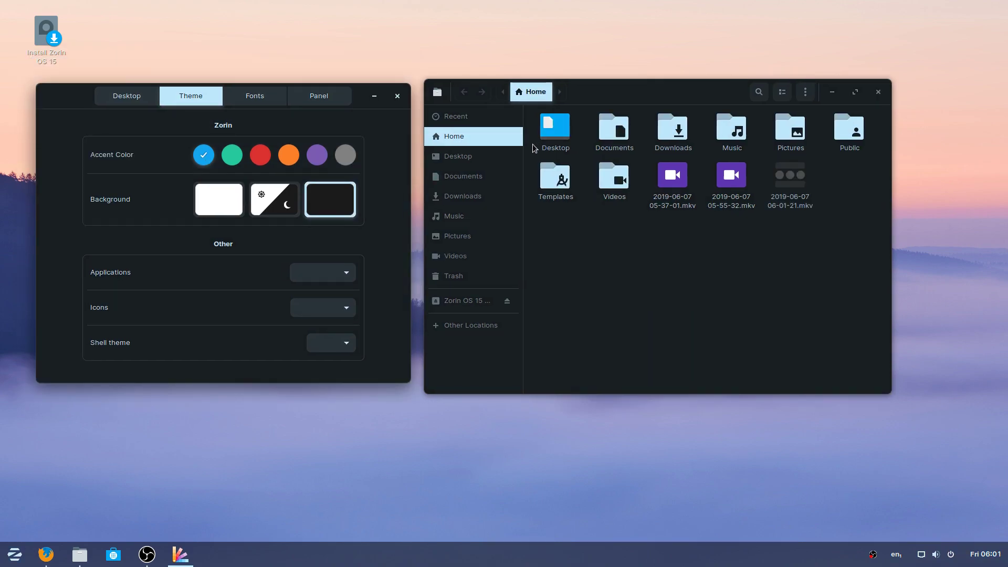
# Step: Apply the second desktop layout and check the status menu's keyboard layout choices
pyautogui.click(144, 97)
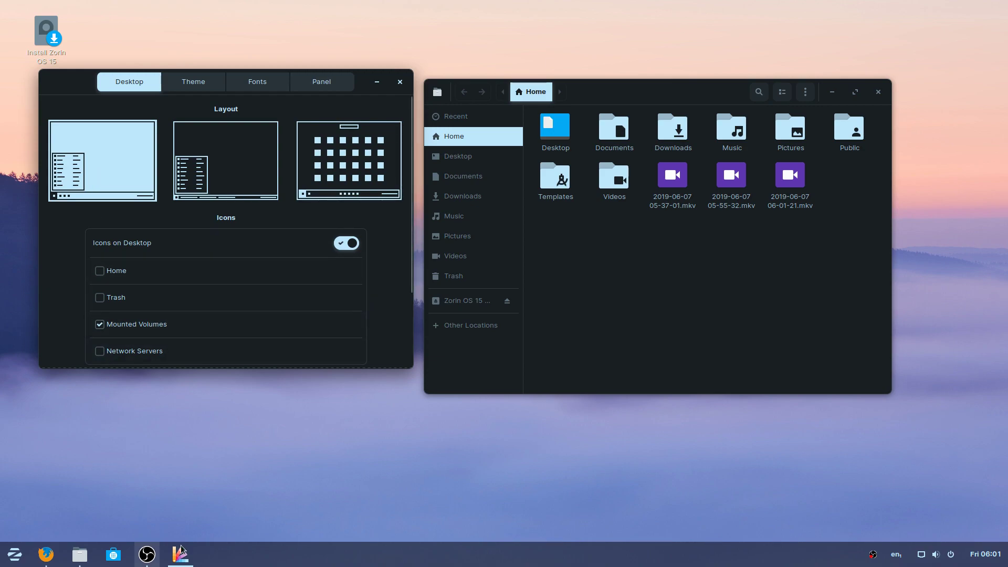
pyautogui.click(239, 174)
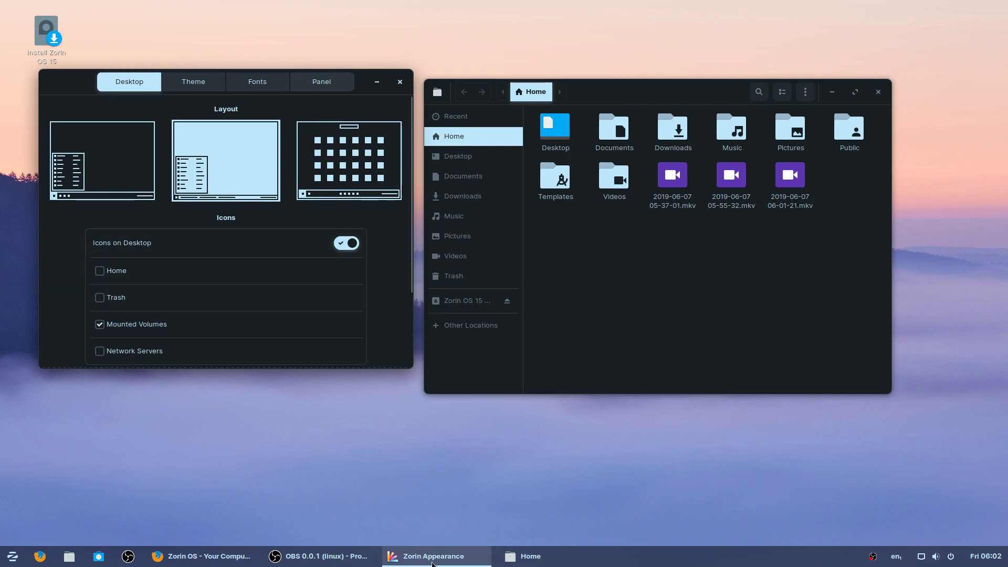
pyautogui.moveTo(432, 564)
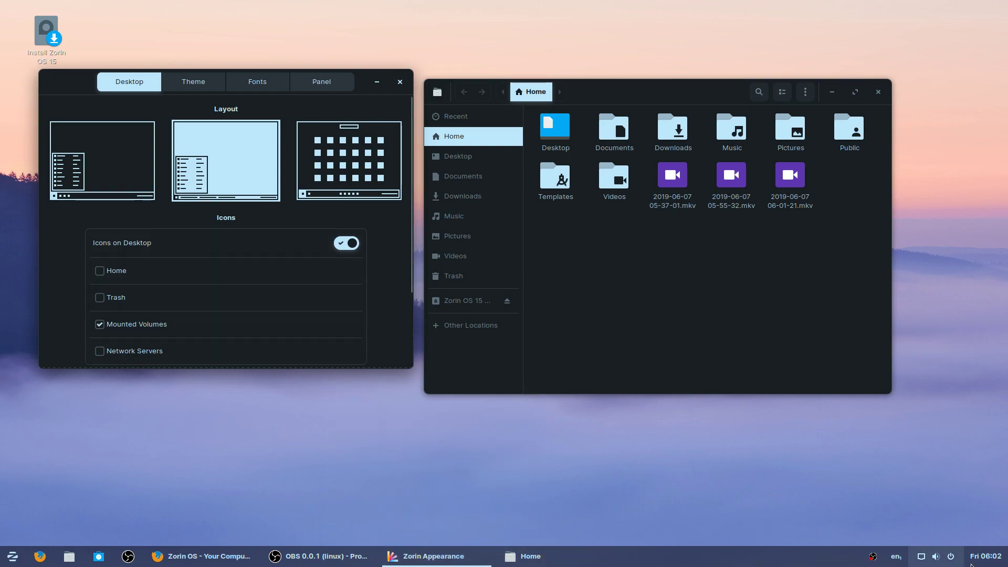
pyautogui.click(929, 556)
pyautogui.click(616, 468)
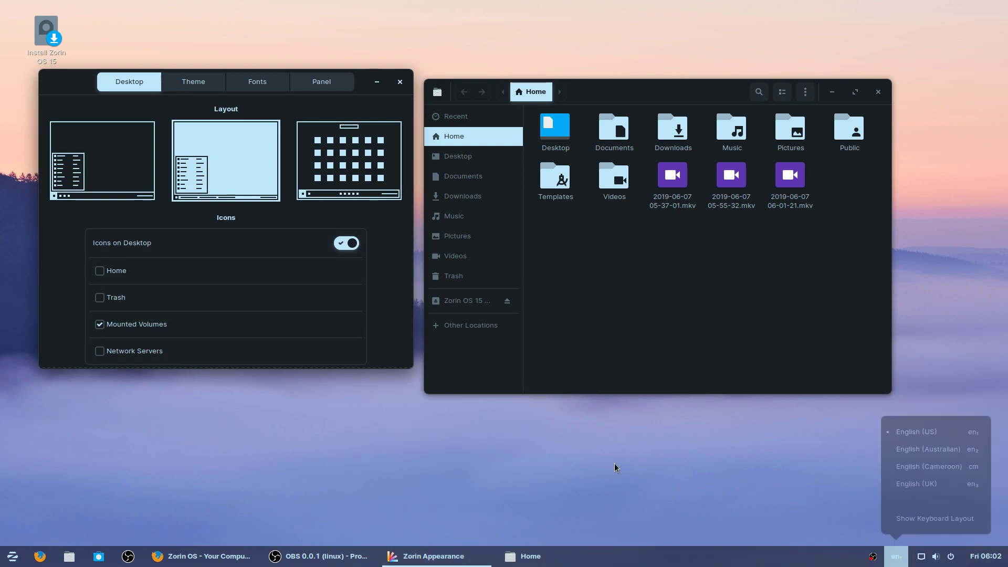
# Step: Apply the third, app-grid layout for a centred floating taskbar
pyautogui.click(11, 556)
pyautogui.click(384, 508)
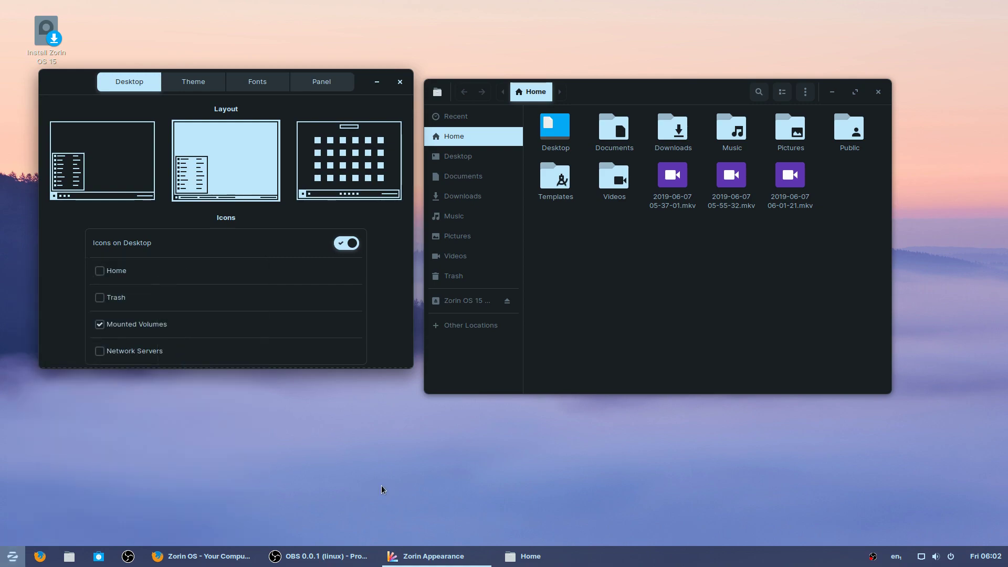
pyautogui.click(352, 166)
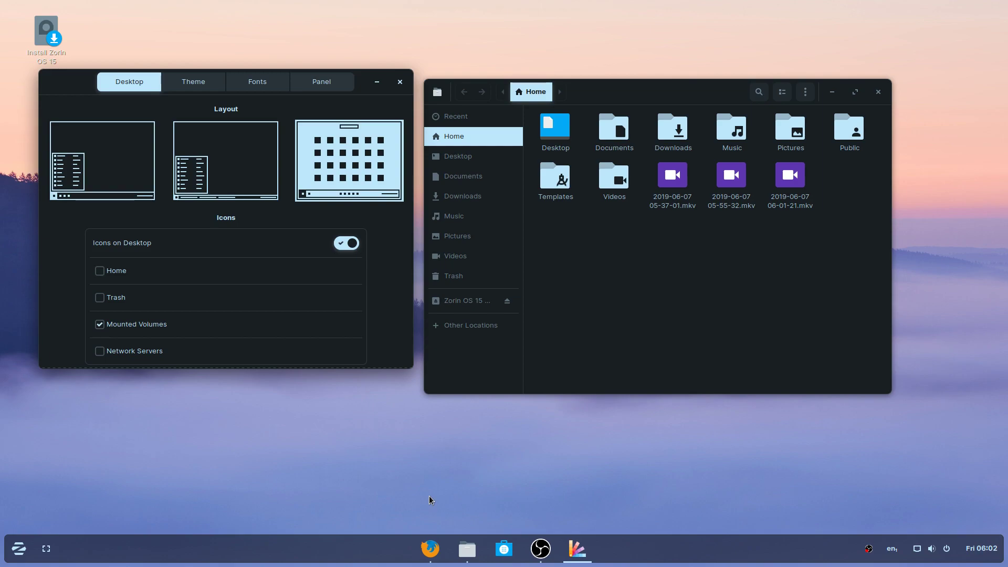
# Step: Scroll through the full-screen app grid and back to its first page, AisleRiot Solitaire through Mahjongg
pyautogui.click(18, 548)
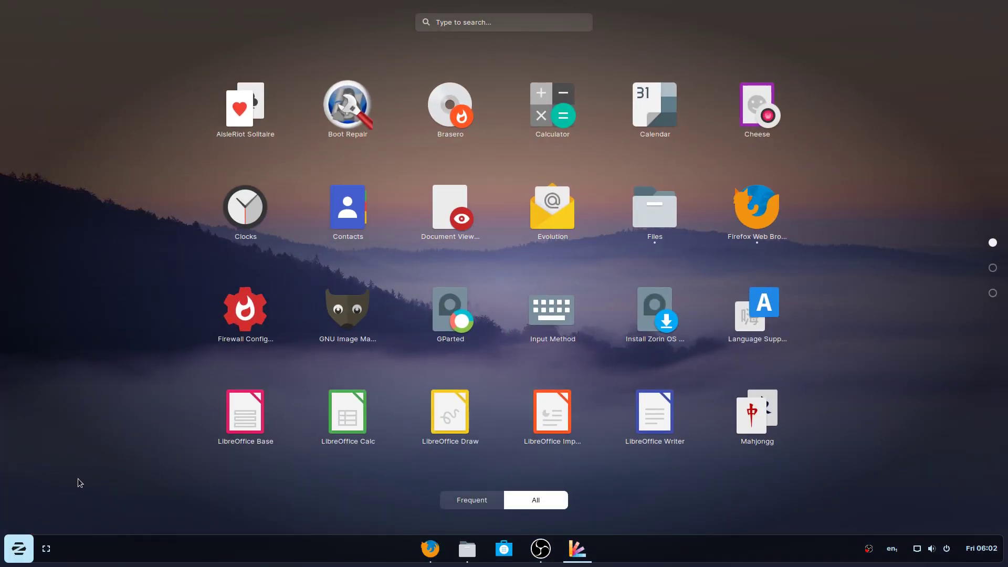
pyautogui.scroll(-2, 498, 317)
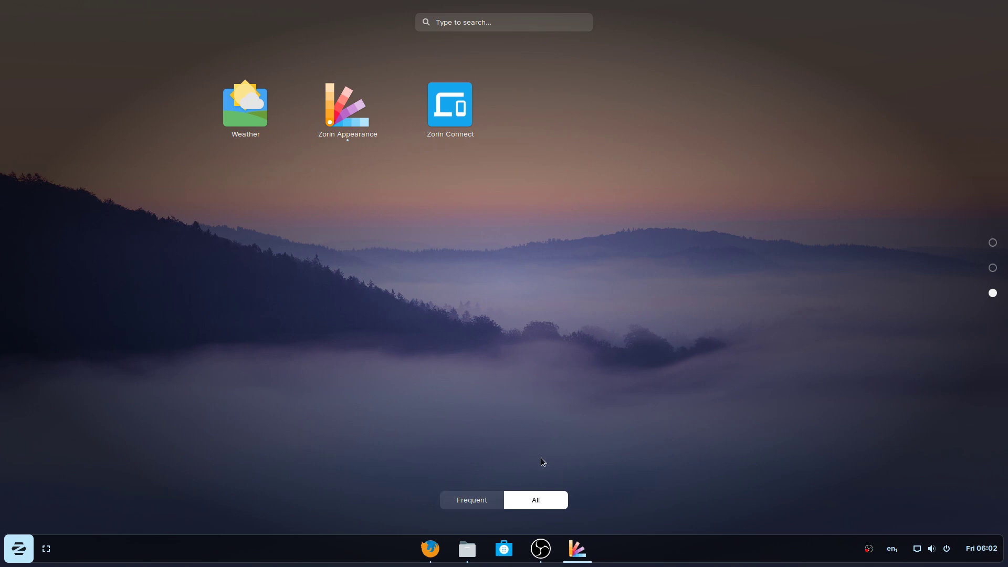
pyautogui.scroll(1, 509, 491)
pyautogui.scroll(1, 713, 312)
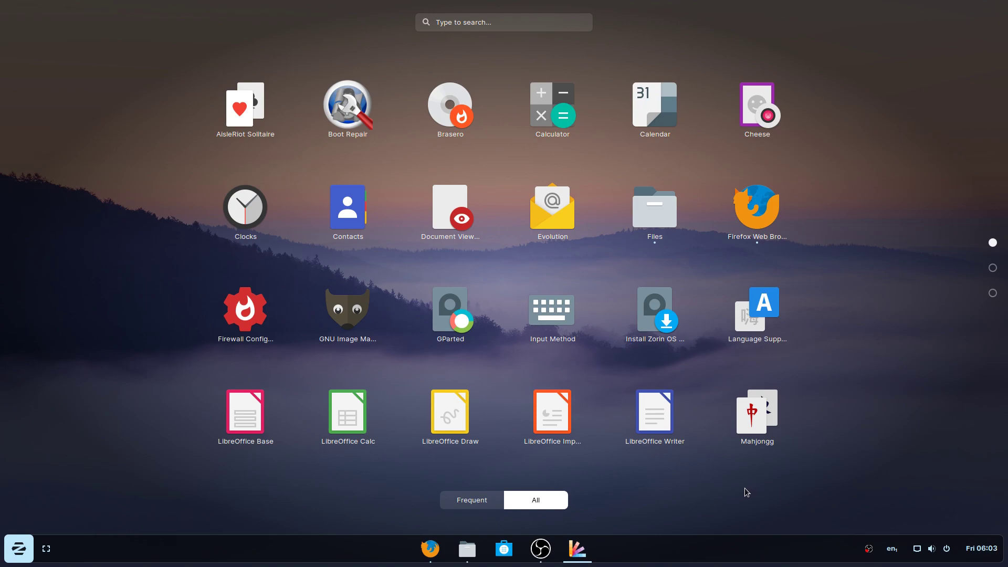
# Step: Close the app grid and scroll through the zorinos.com page in Firefox
pyautogui.click(27, 550)
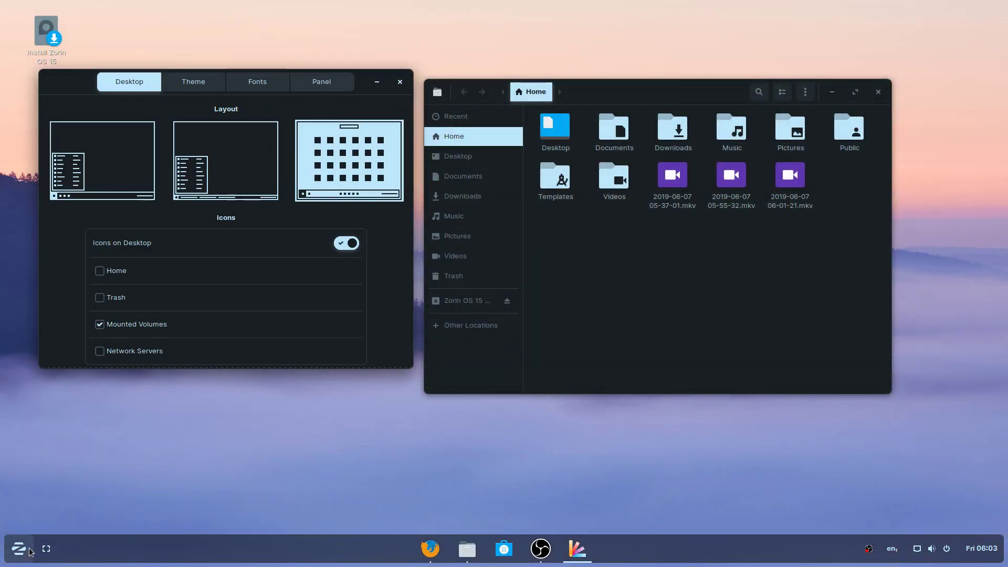
pyautogui.click(430, 548)
pyautogui.scroll(3, 579, 403)
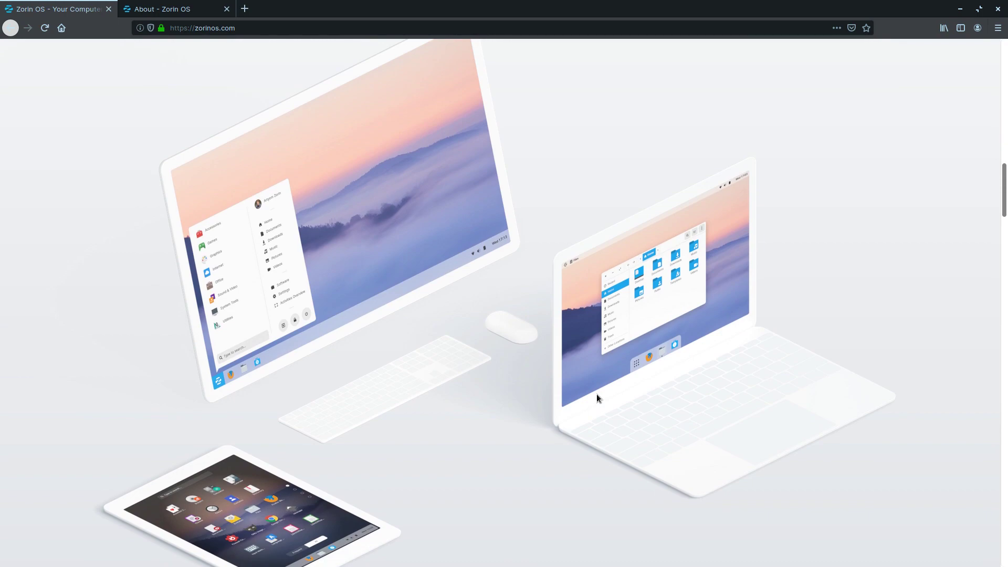
pyautogui.scroll(-4, 596, 399)
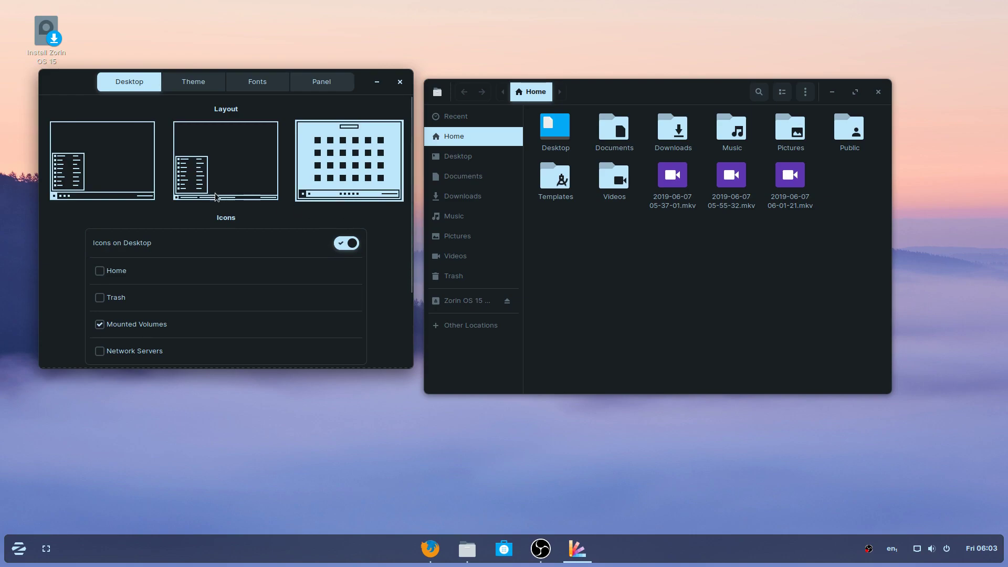
# Step: Apply the first, full-width bottom panel layout, review the Panel options, and return to Desktop settings
pyautogui.click(150, 196)
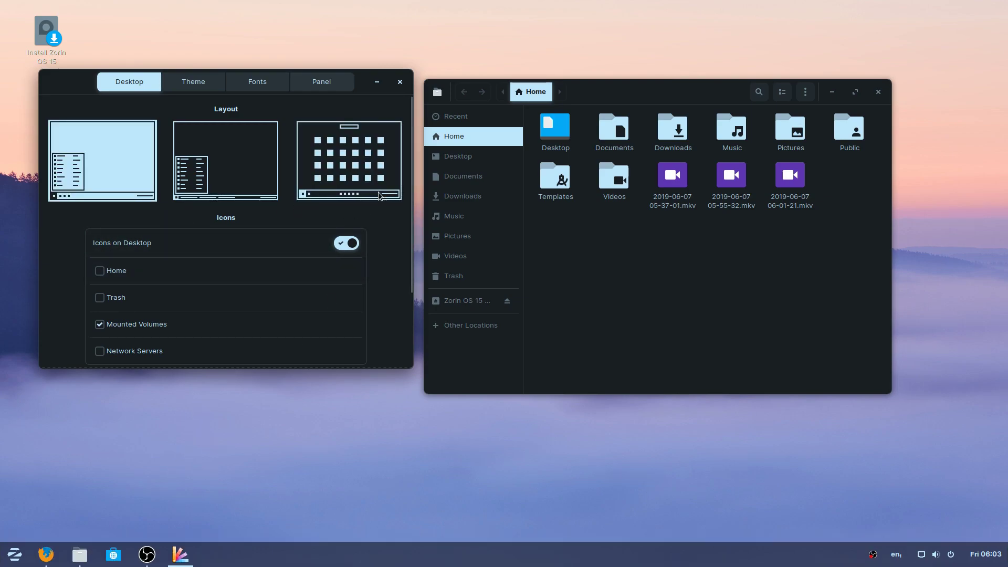
pyautogui.click(46, 554)
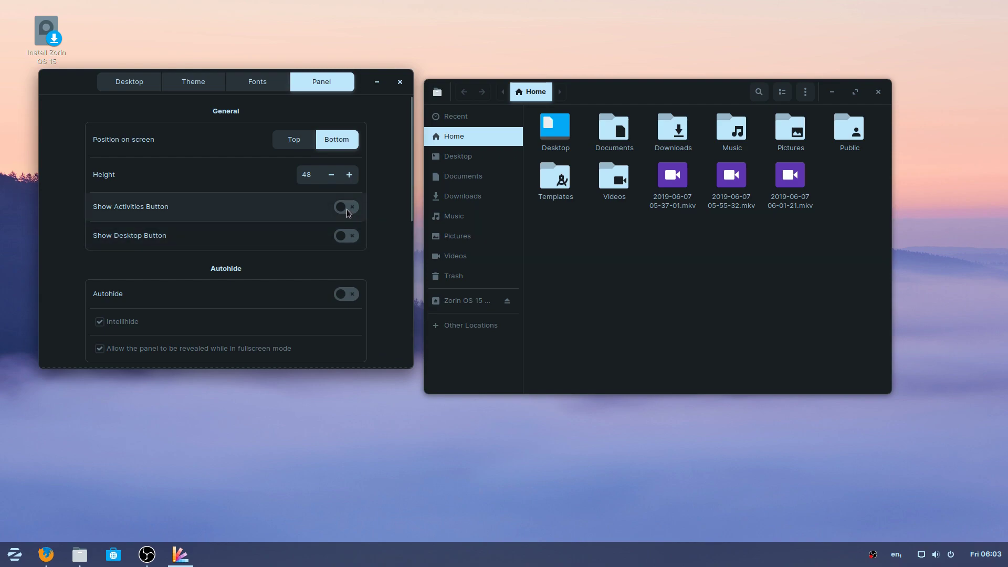
pyautogui.moveTo(410, 184); pyautogui.dragTo(411, 152)
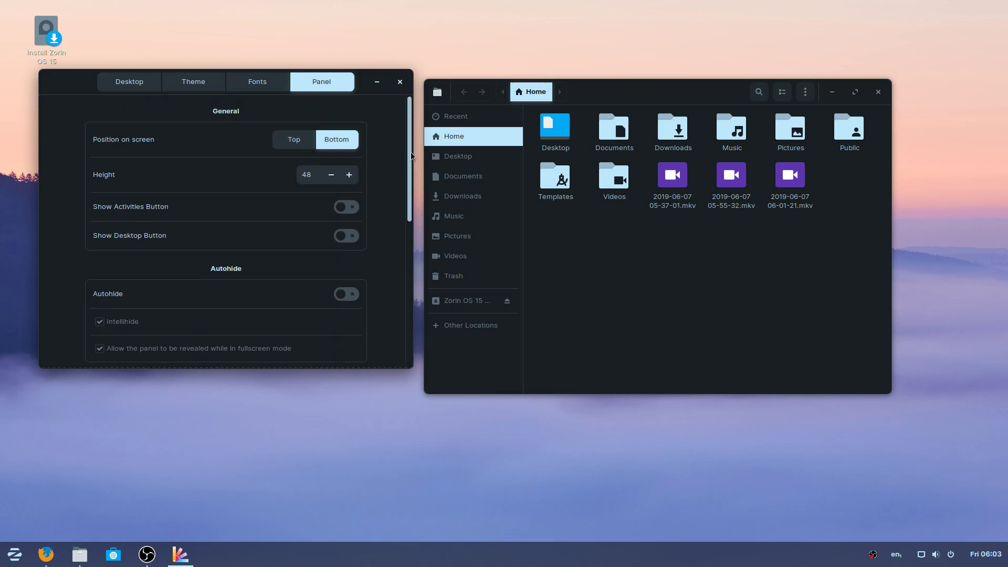
pyautogui.click(134, 79)
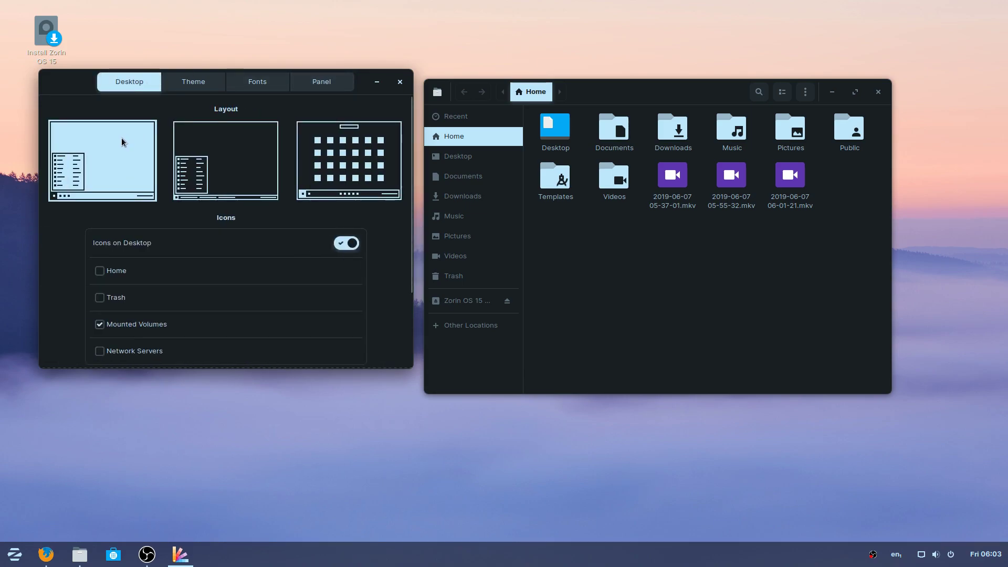
# Step: Move Zorin Appearance aside and restore the Files and Firefox windows to smaller sizes
pyautogui.moveTo(112, 124); pyautogui.dragTo(248, 189)
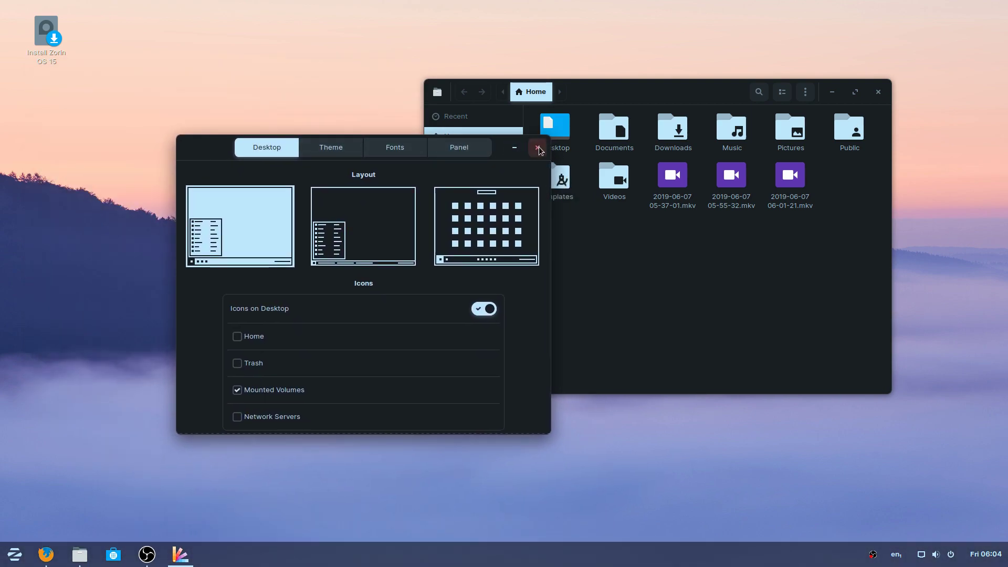
pyautogui.click(855, 92)
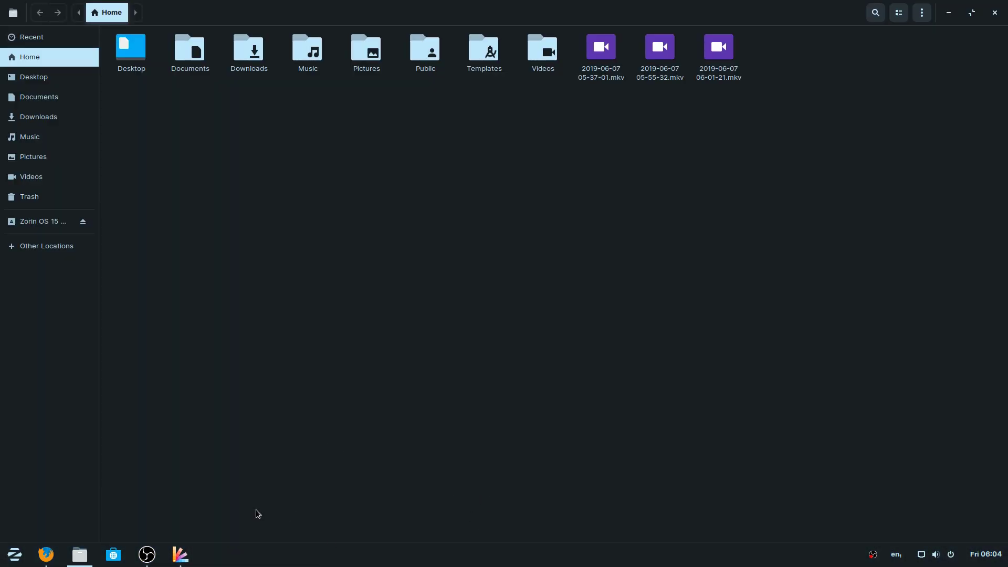
pyautogui.doubleClick(749, 8)
pyautogui.click(50, 560)
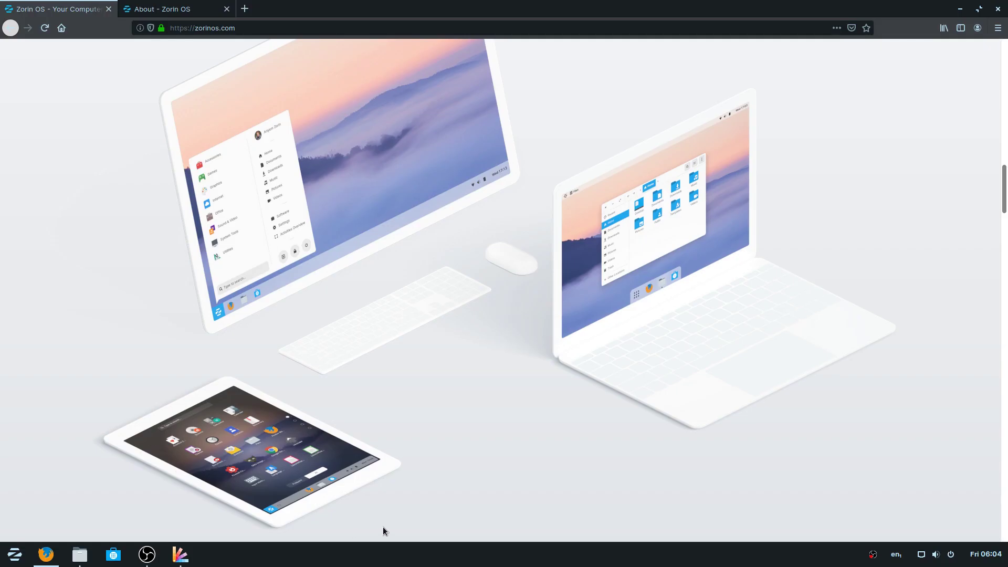
pyautogui.moveTo(683, 7); pyautogui.dragTo(595, 216)
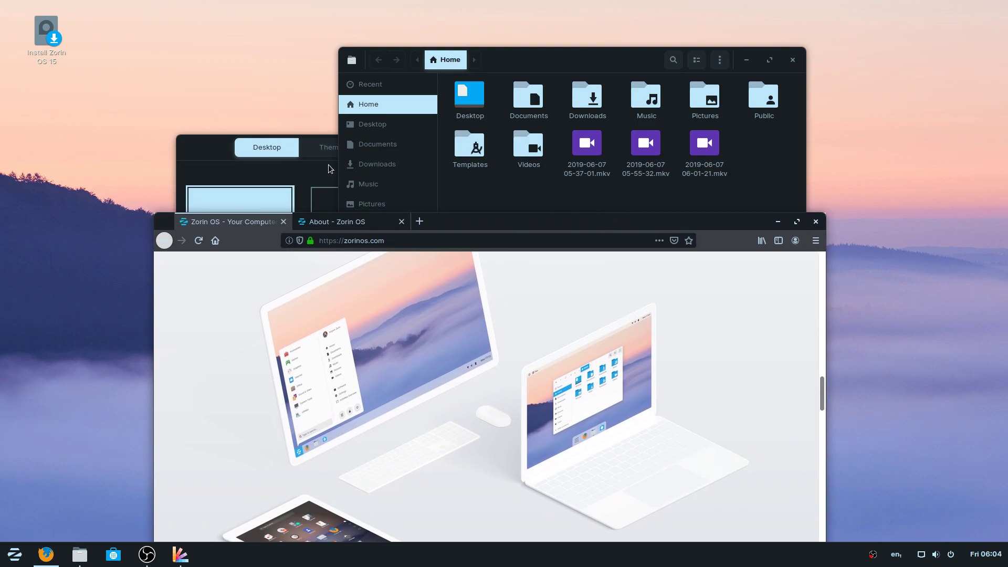
pyautogui.click(189, 156)
# Step: Switch on panel Autohide in Zorin Appearance's Panel settings
pyautogui.click(462, 148)
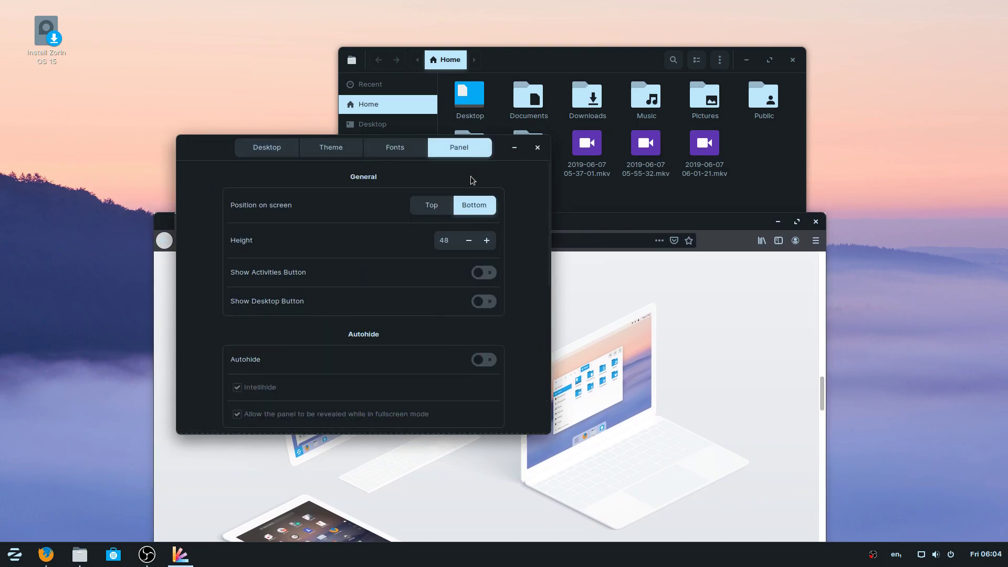
pyautogui.scroll(-2, 539, 264)
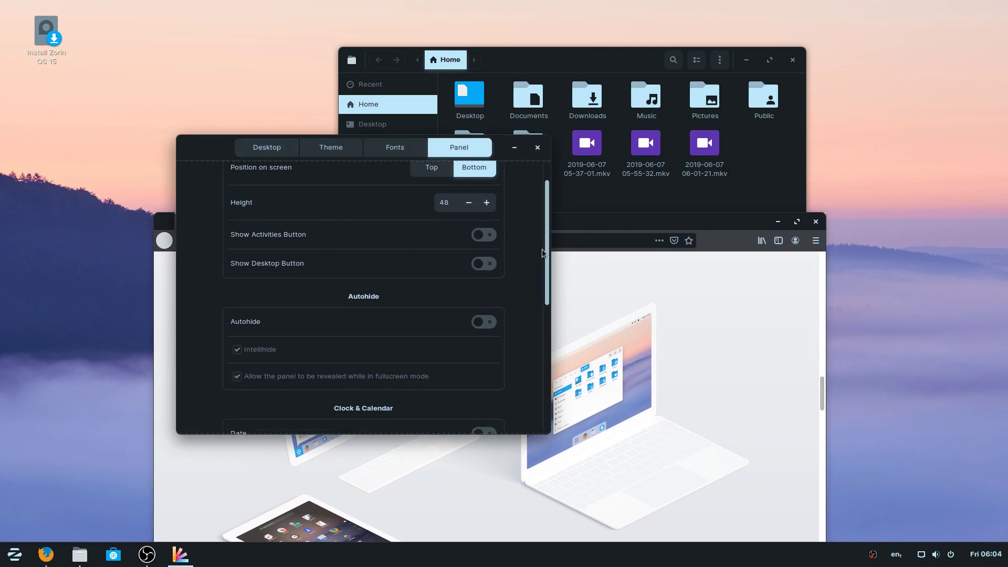
pyautogui.click(484, 297)
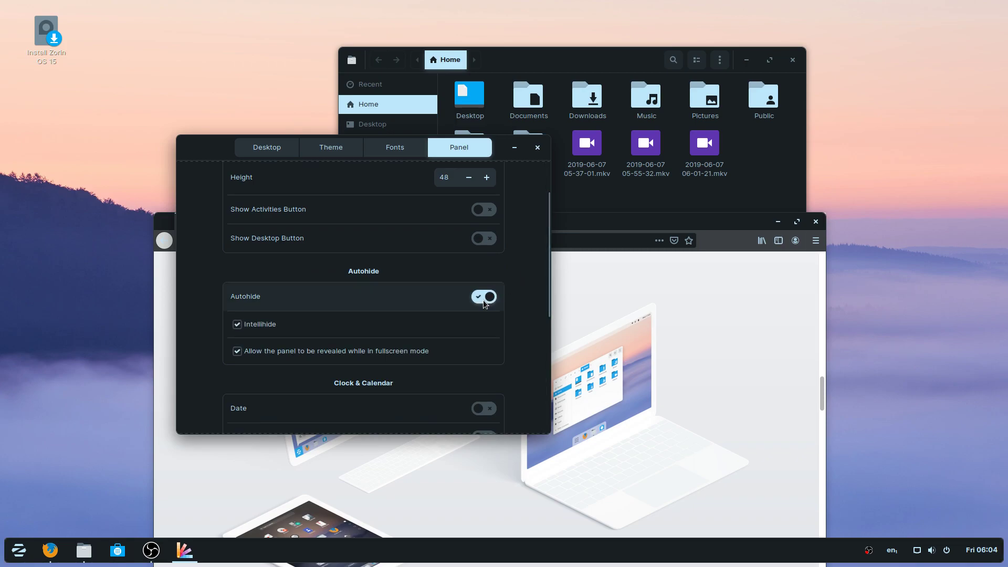
# Step: Shift the Appearance window up and right, then maximize the Files home folder window
pyautogui.moveTo(194, 153); pyautogui.dragTo(412, 129)
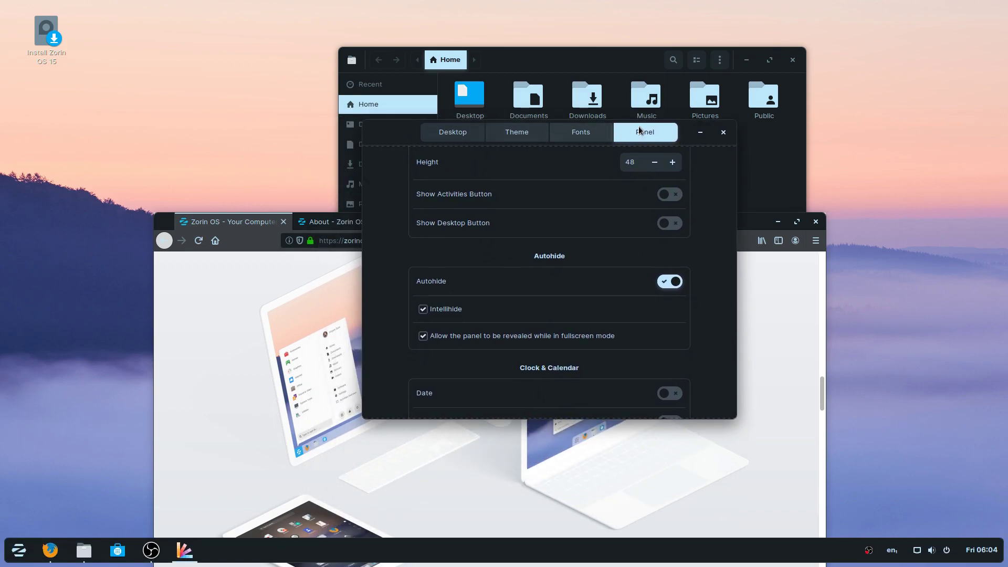
pyautogui.click(760, 61)
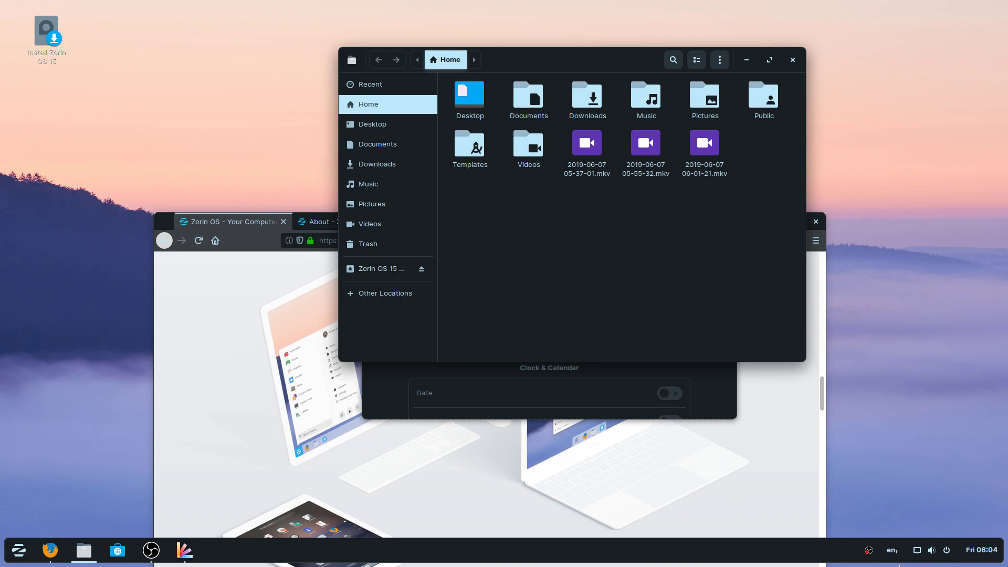
pyautogui.click(770, 60)
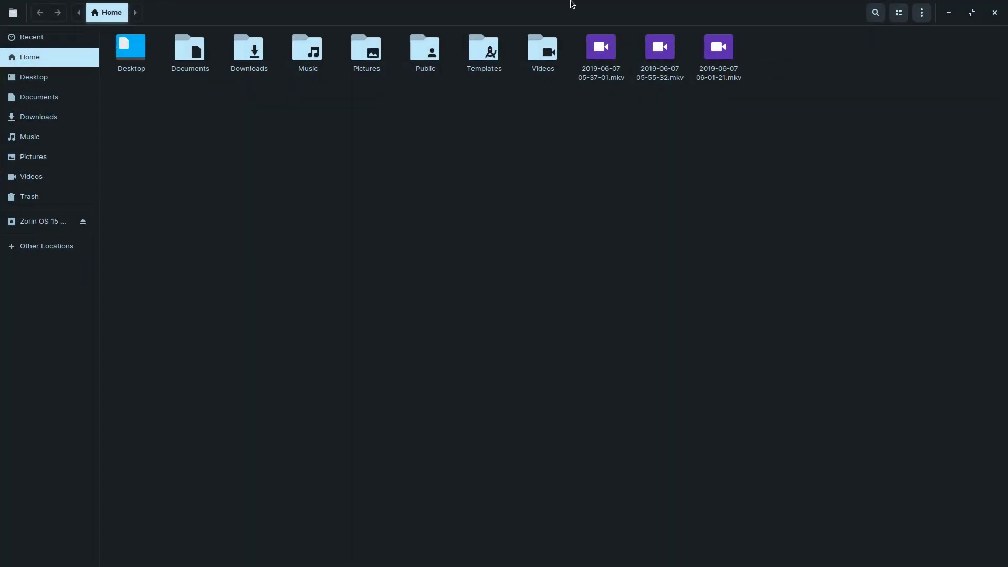
pyautogui.moveTo(435, 558)
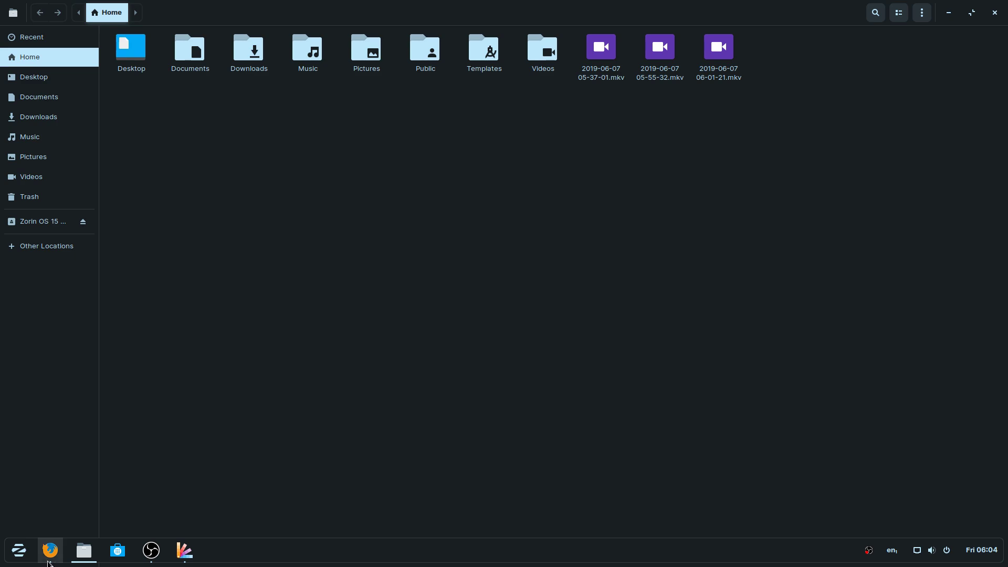
pyautogui.click(22, 554)
pyautogui.click(25, 557)
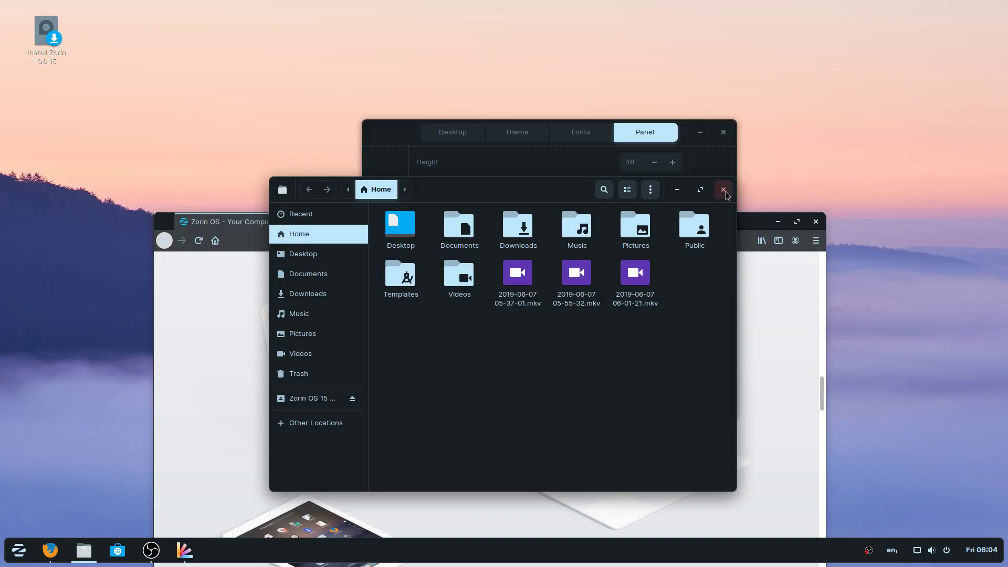
# Step: Close the maximized Files home folder window
pyautogui.click(724, 184)
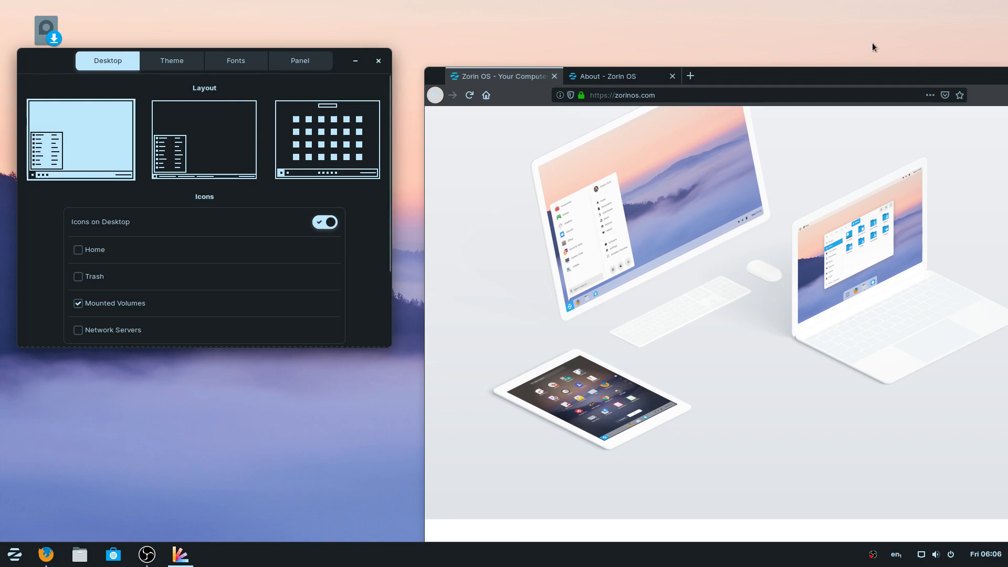
# Step: Maximize Firefox and open the Zorin logo's zorinos.com link in a new tab, switching to it
pyautogui.doubleClick(849, 76)
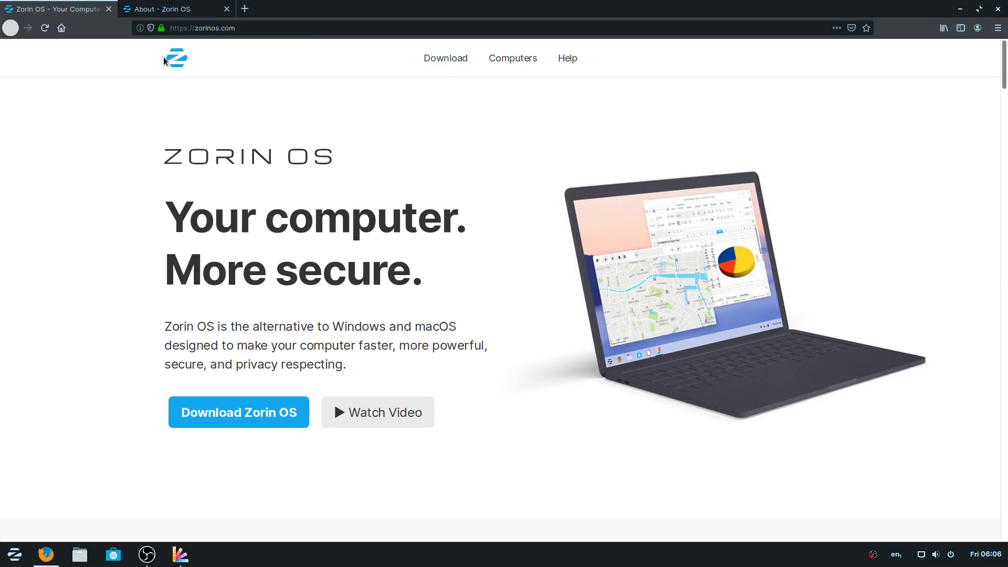
pyautogui.rightClick(179, 59)
pyautogui.click(225, 64)
pyautogui.click(169, 8)
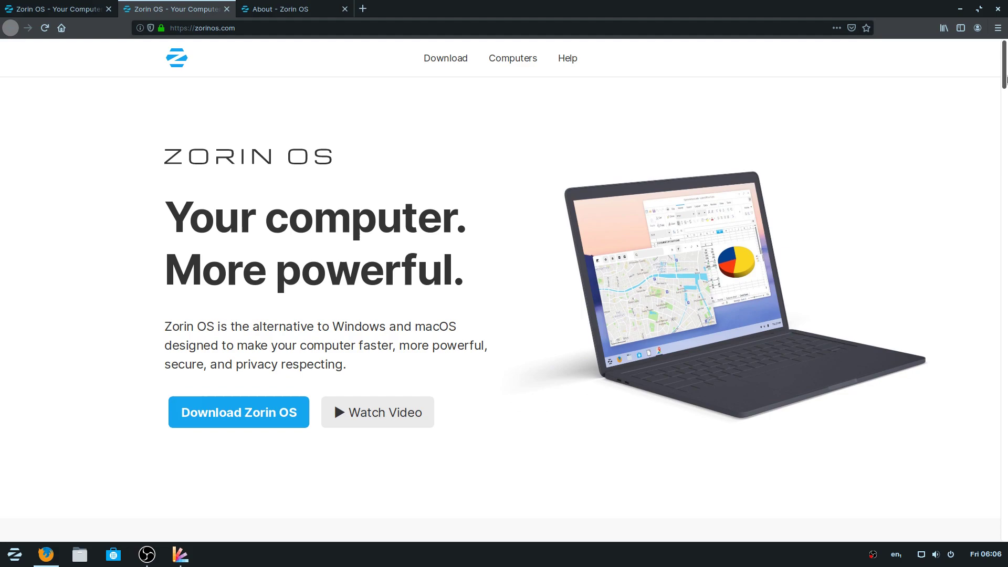
pyautogui.scroll(-4, 1006, 78)
# Step: Launch Zorin Connect from a 'z' menu search, get past its welcome screen, and centre its window
pyautogui.click(16, 556)
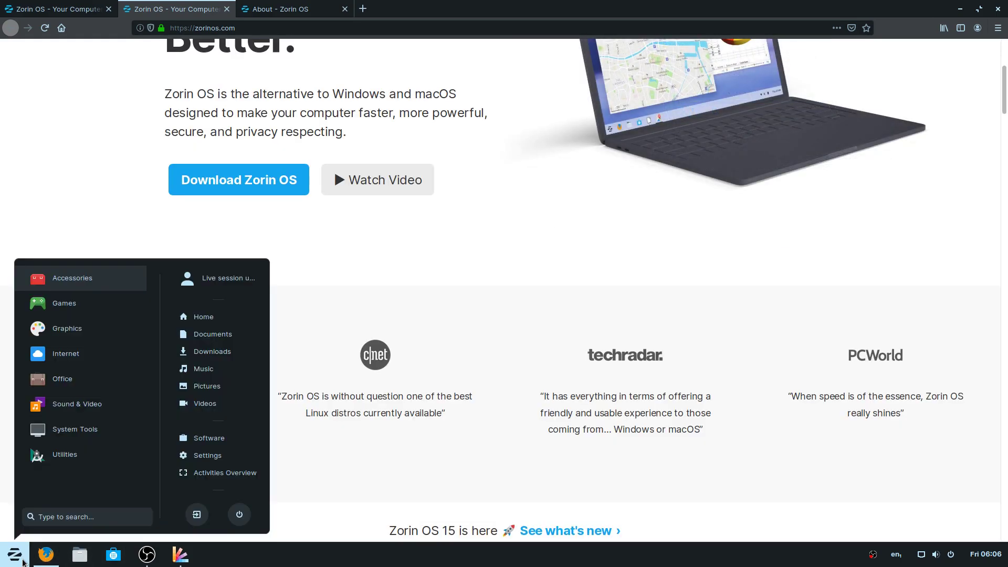
pyautogui.write('z')
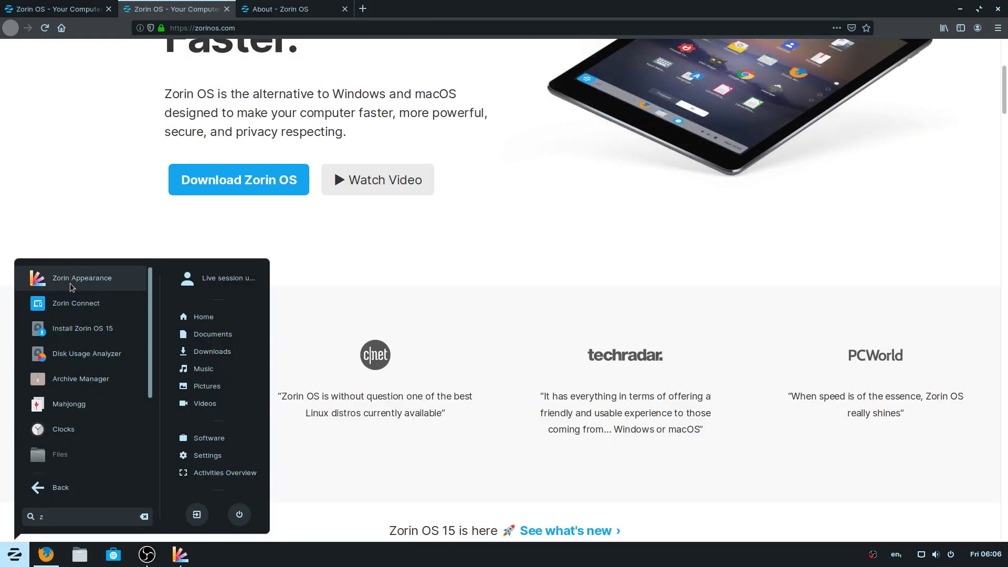
pyautogui.click(79, 303)
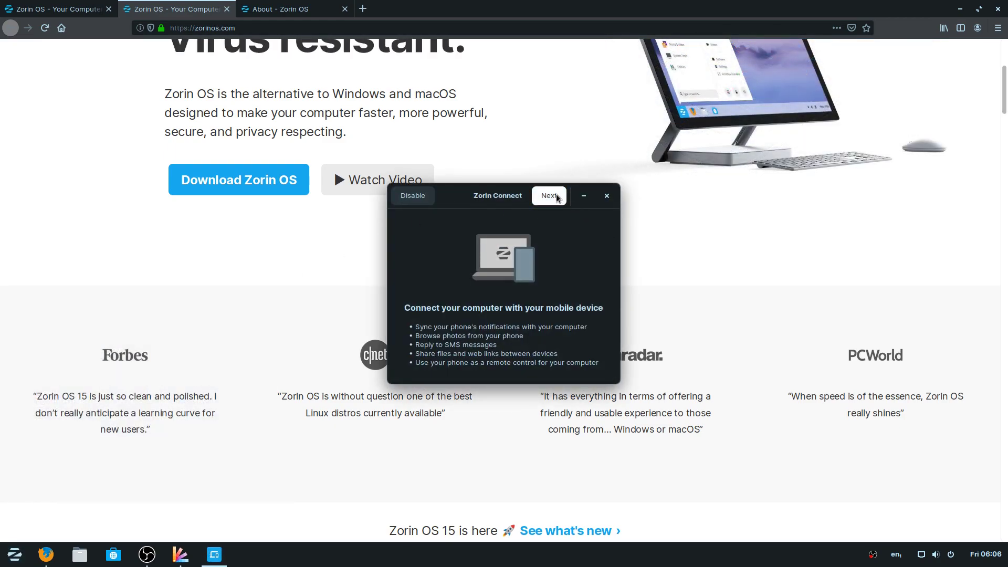
pyautogui.click(557, 198)
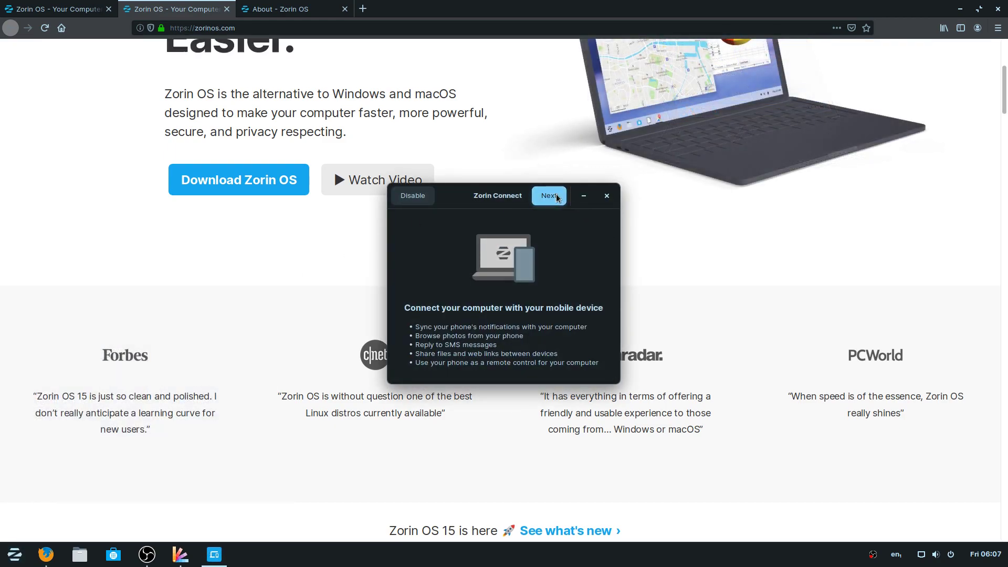
pyautogui.click(429, 24)
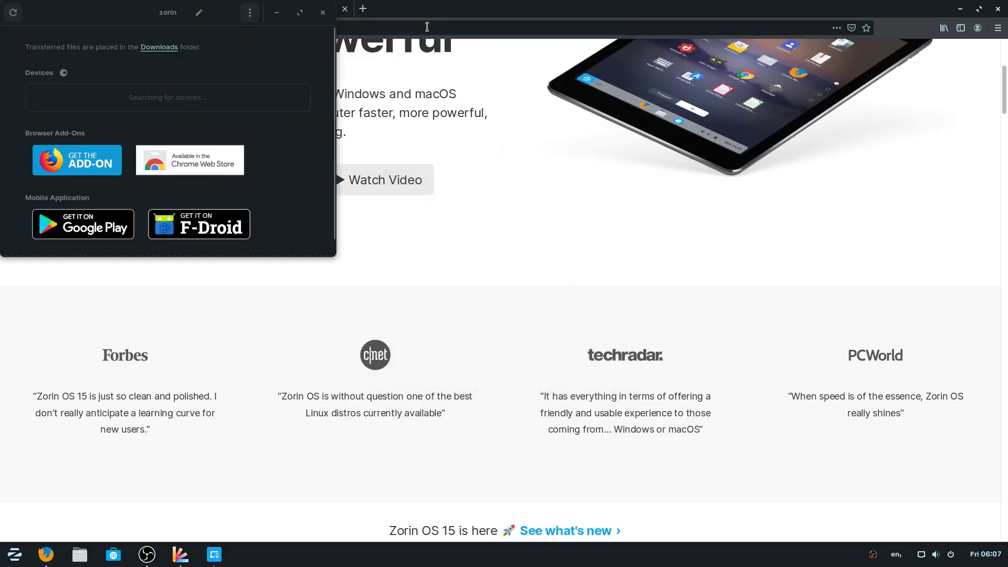
pyautogui.moveTo(118, 16); pyautogui.dragTo(465, 213)
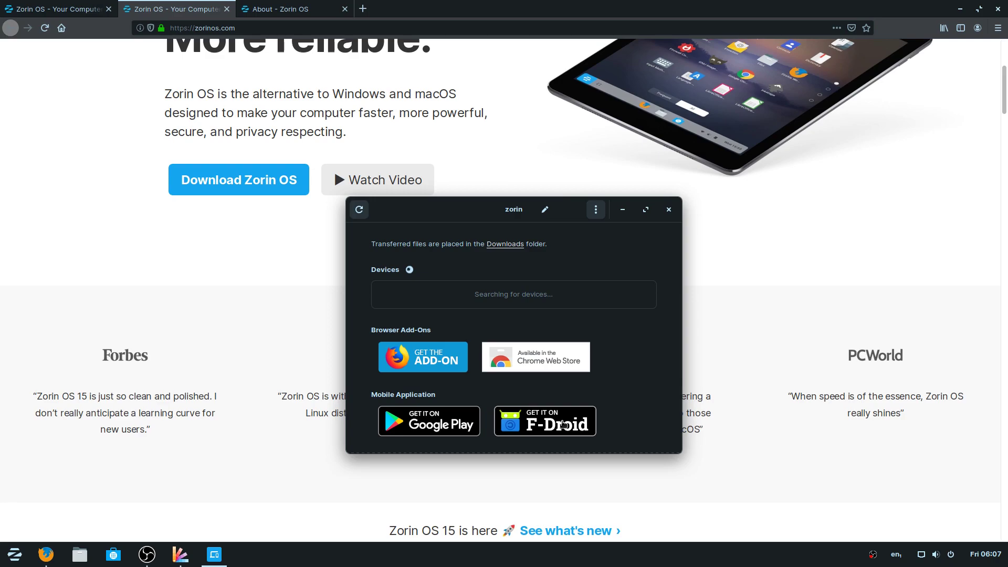
# Step: Minimize the full-screen Firefox window to uncover Zorin Appearance and Zorin Connect
pyautogui.moveTo(1005, 90); pyautogui.dragTo(978, 410)
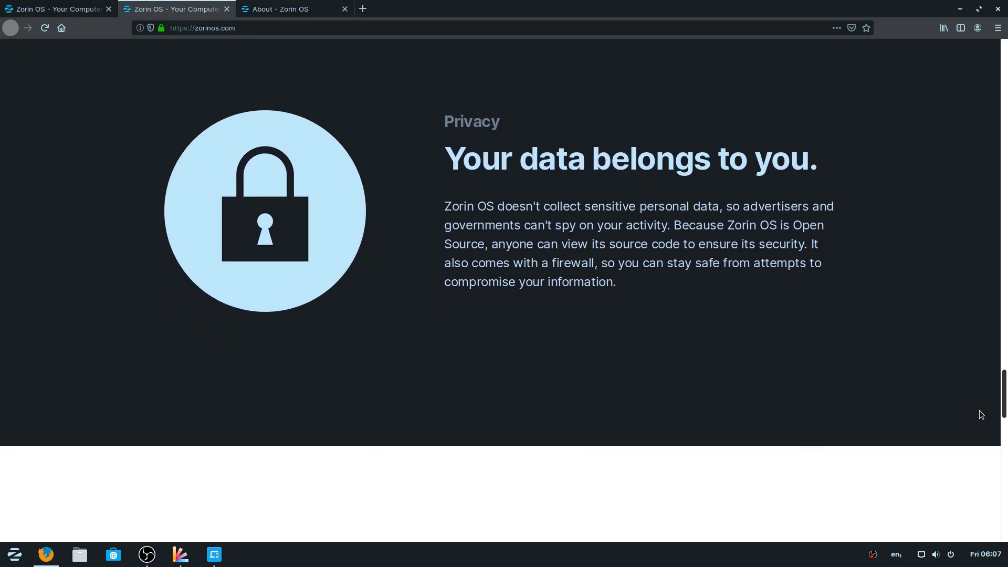
pyautogui.click(960, 8)
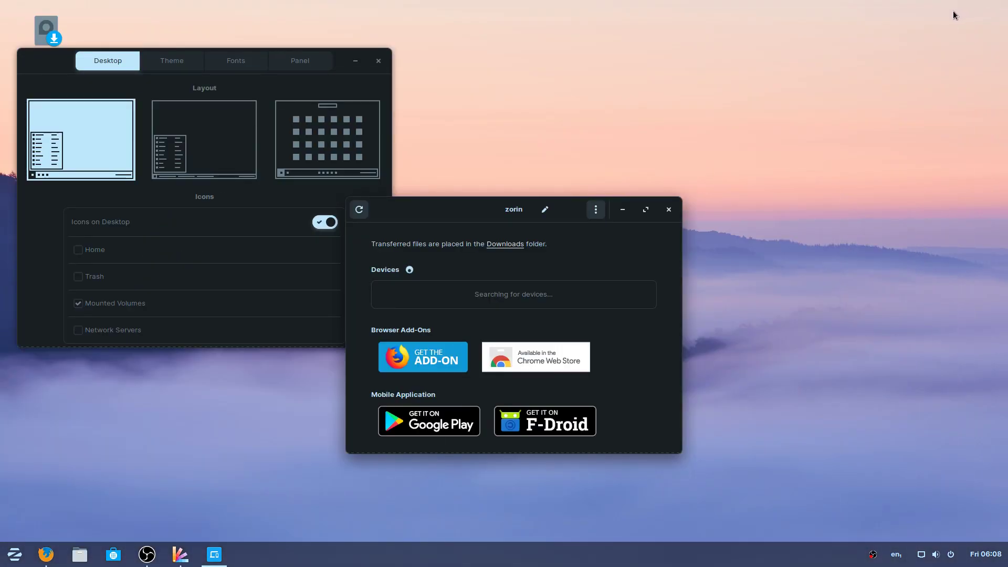